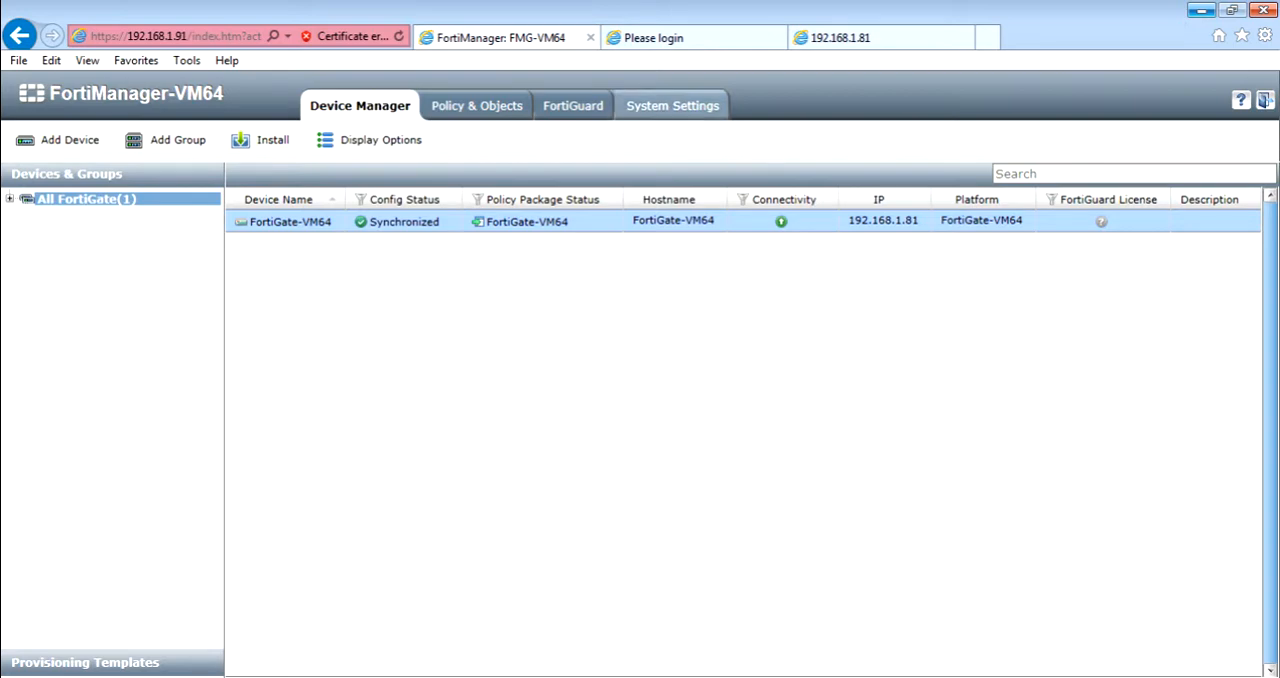
# Open the HA cluster settings of the FortiManager at 192.168.1.91 and set the operation mode to Master.
pyautogui.click(672, 105)
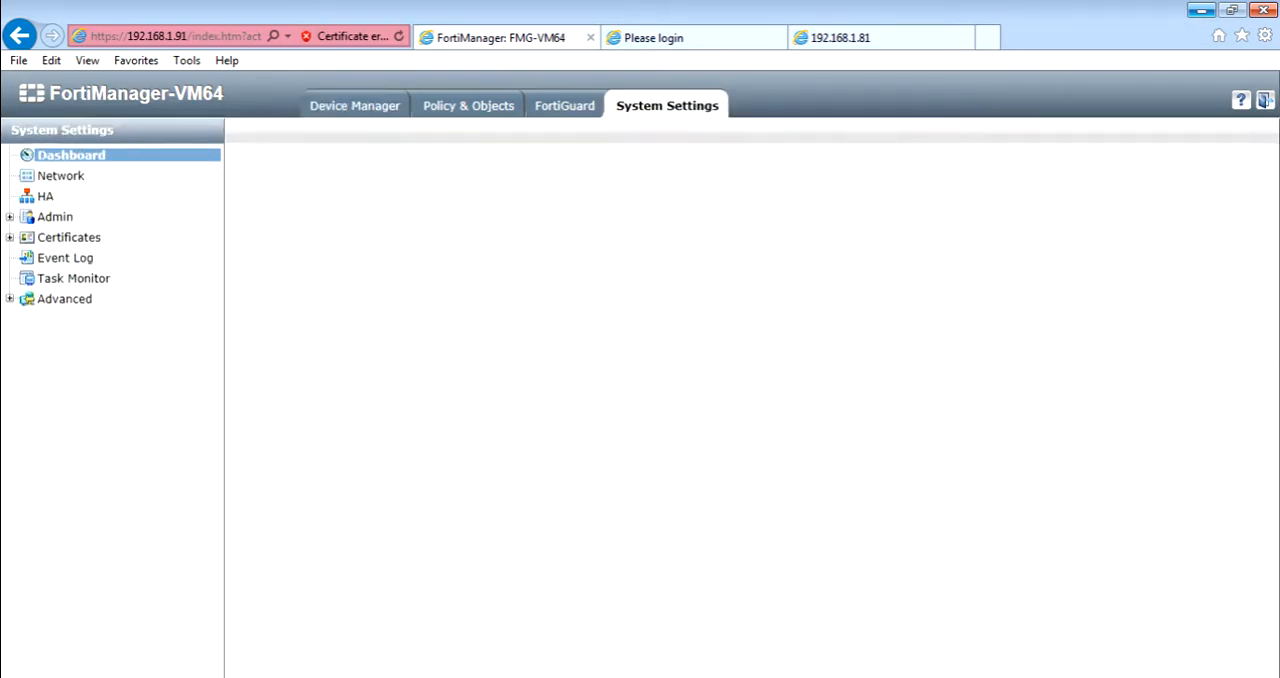
pyautogui.click(46, 197)
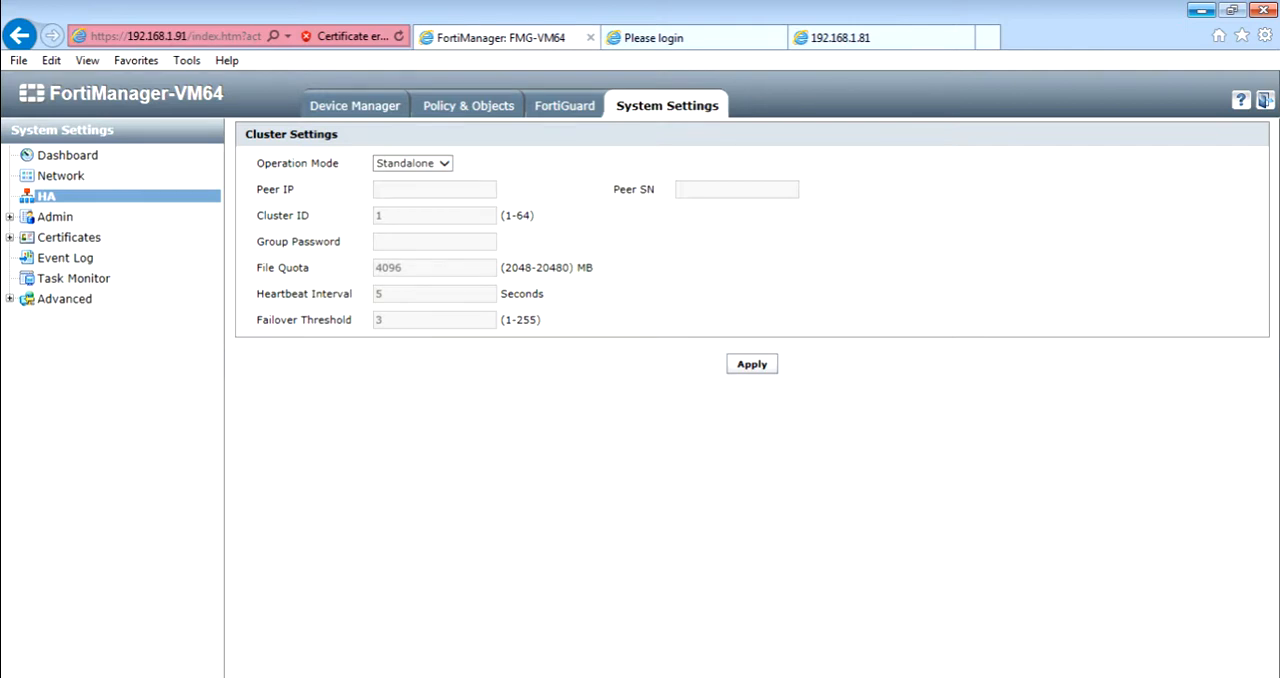
pyautogui.click(443, 163)
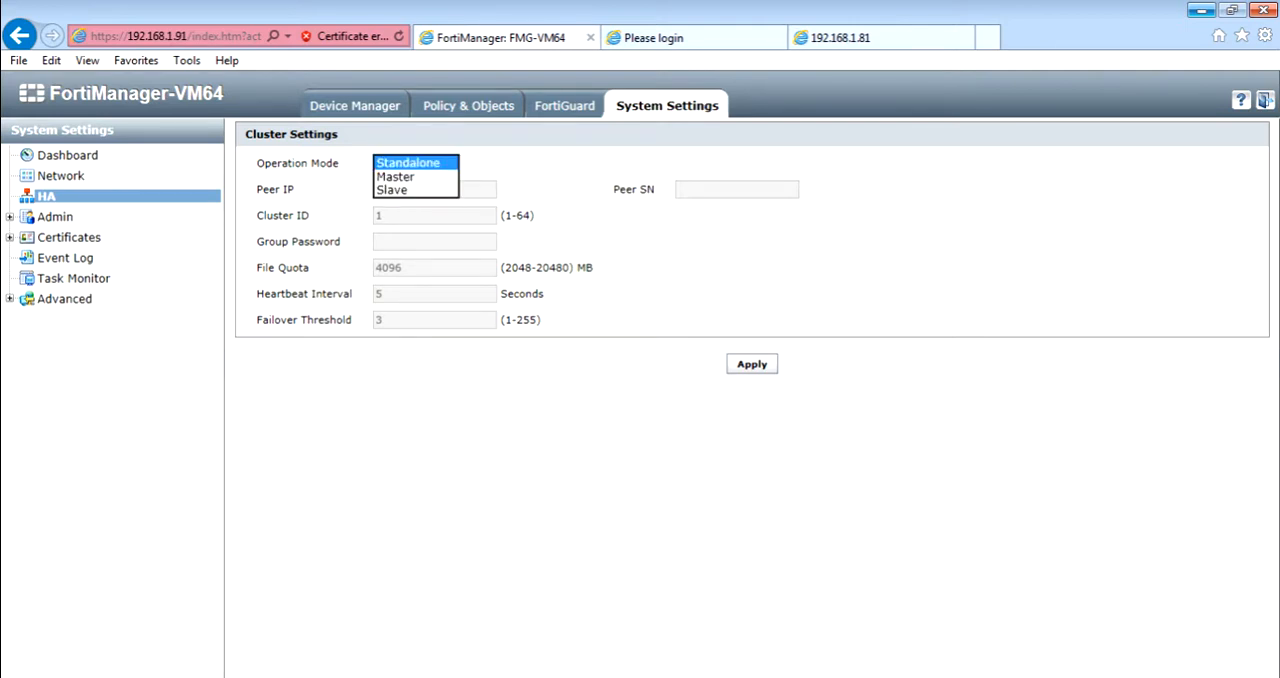
pyautogui.press('Down')
pyautogui.press('Return')
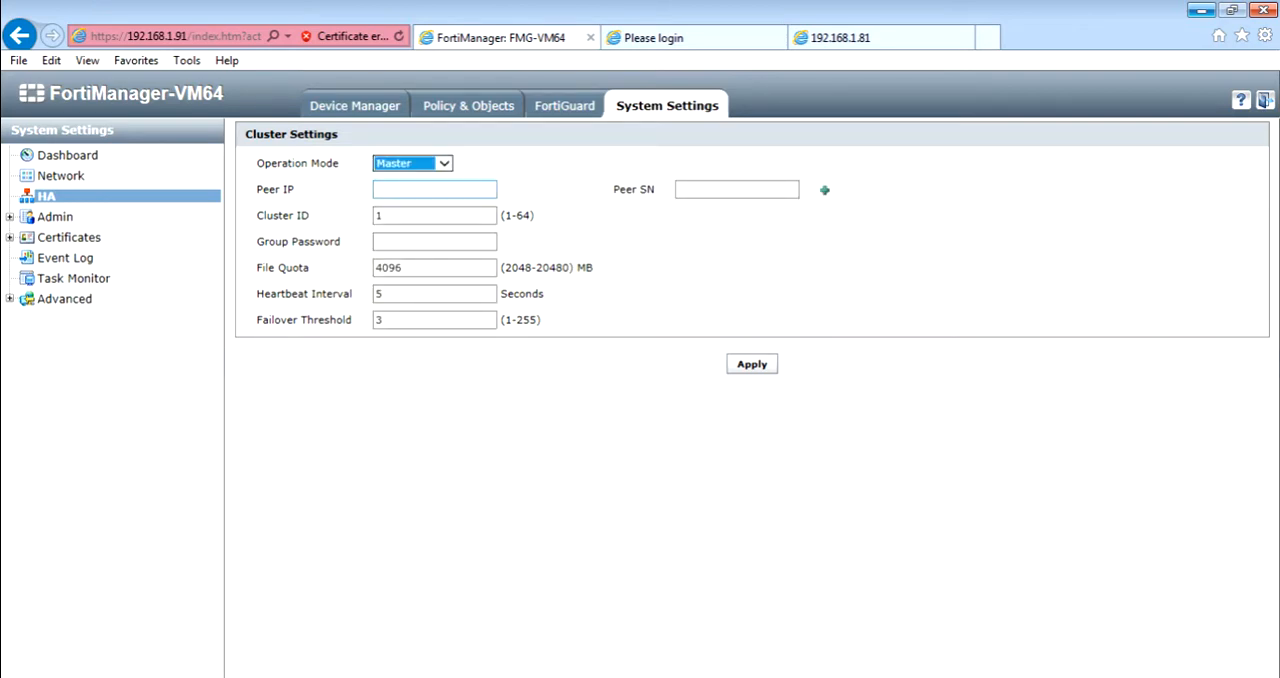
# Set the master's peer IP to 192.168.1.92 and make the peer serial number field ready for entry.
pyautogui.click(434, 189)
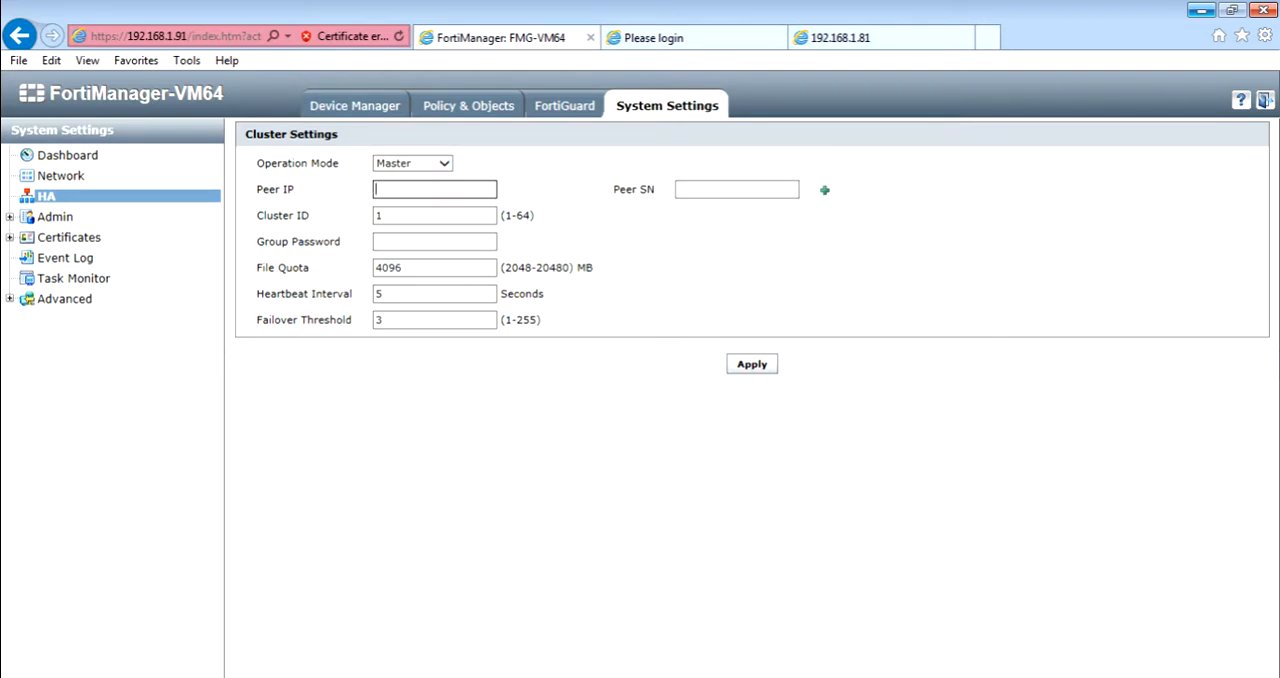
pyautogui.write('192.168.1.92')
pyautogui.click(737, 190)
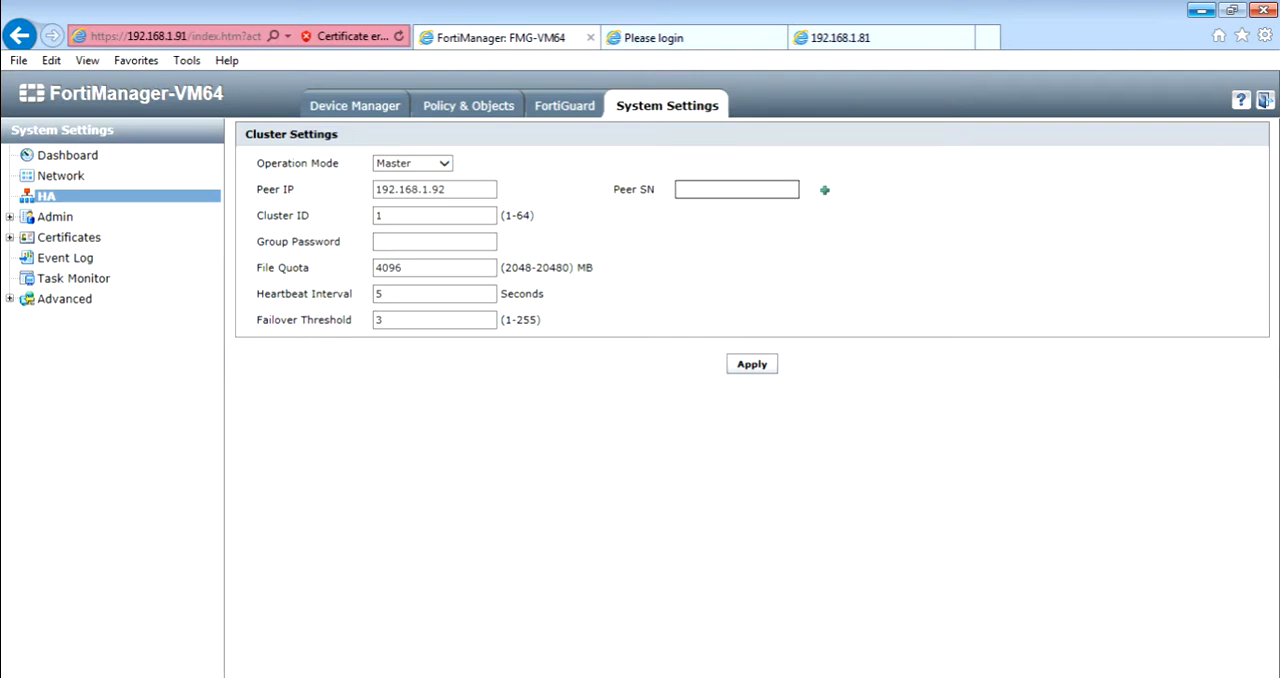
# Log in to the FortiManager at 192.168.1.92 as admin with the account password and postpone the evaluation license reminder.
pyautogui.click(660, 37)
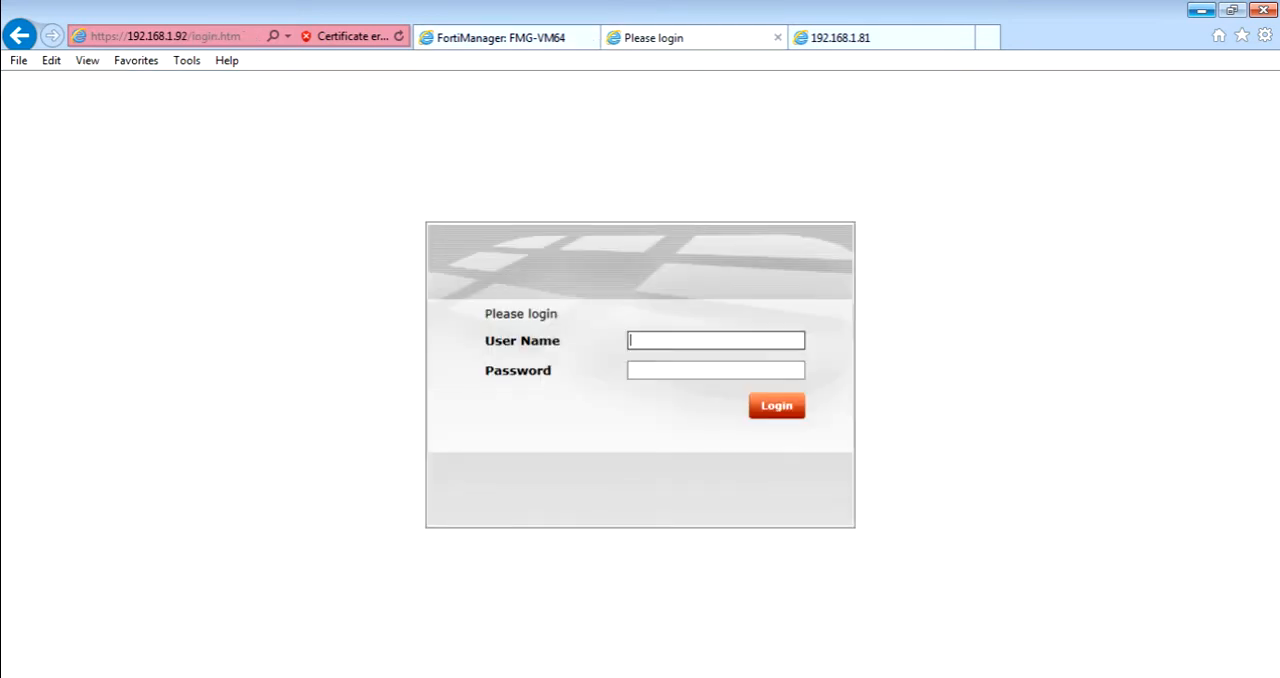
pyautogui.write('admin')
pyautogui.press('Tab')
pyautogui.write('******')
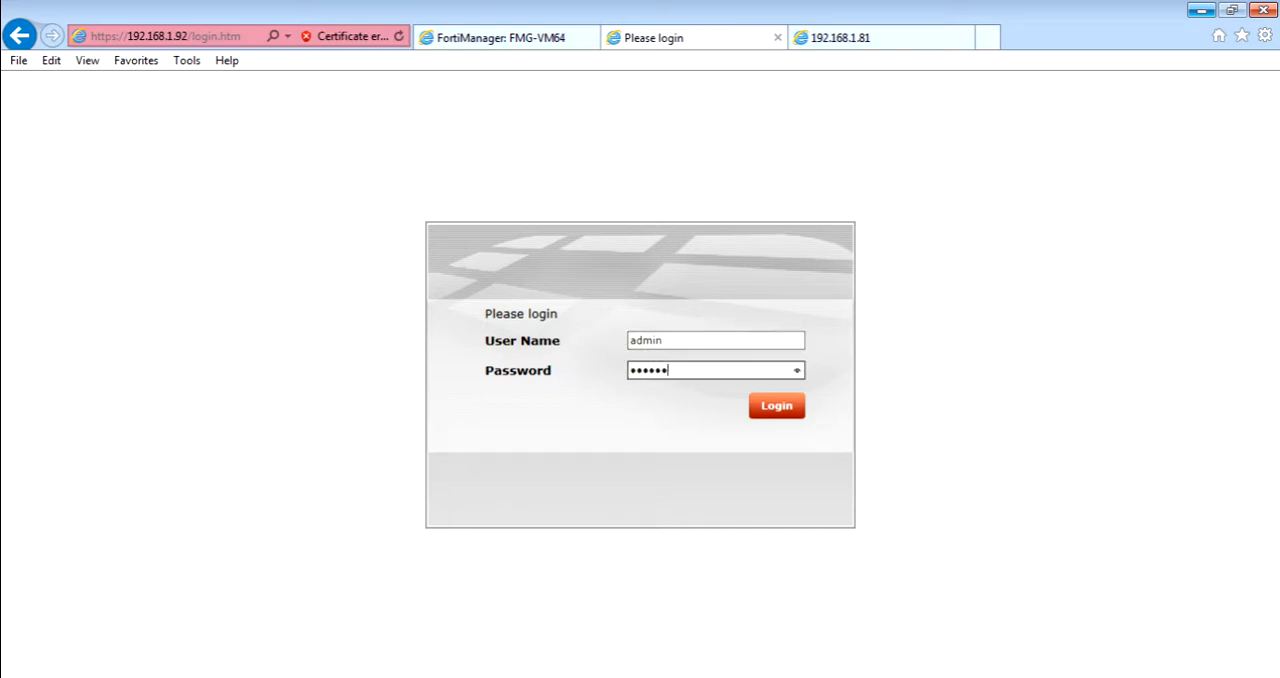
pyautogui.press('Return')
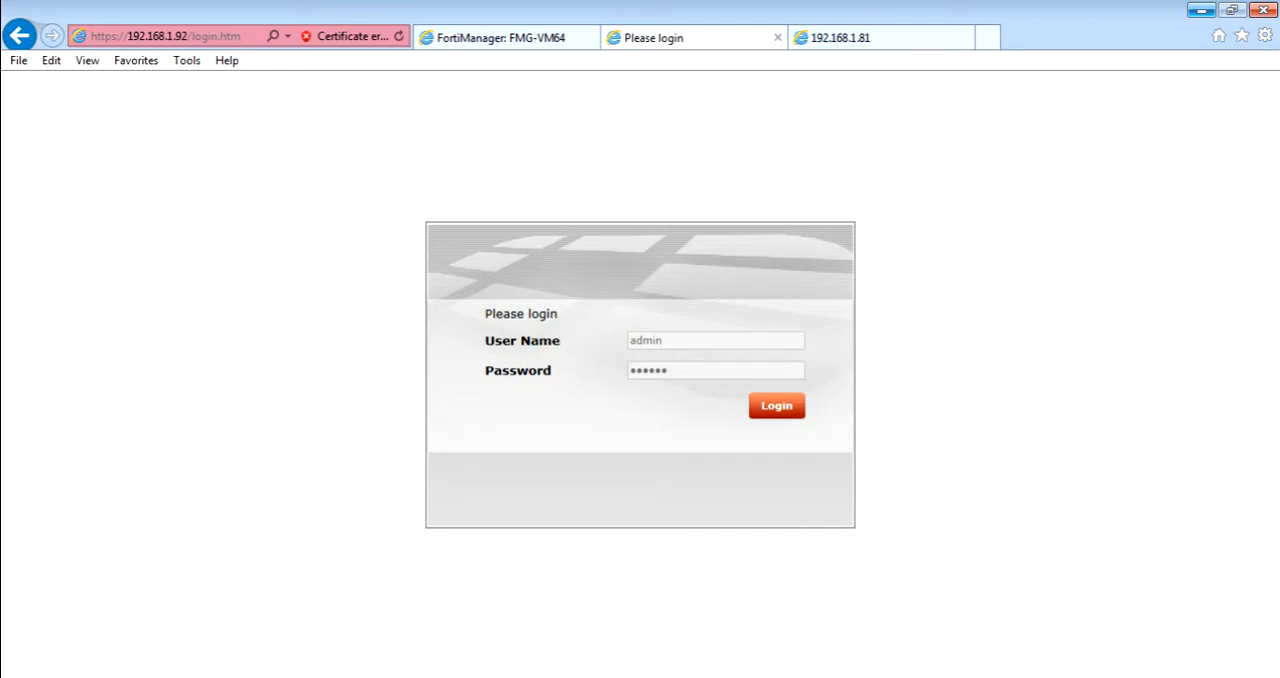
pyautogui.press('Return')
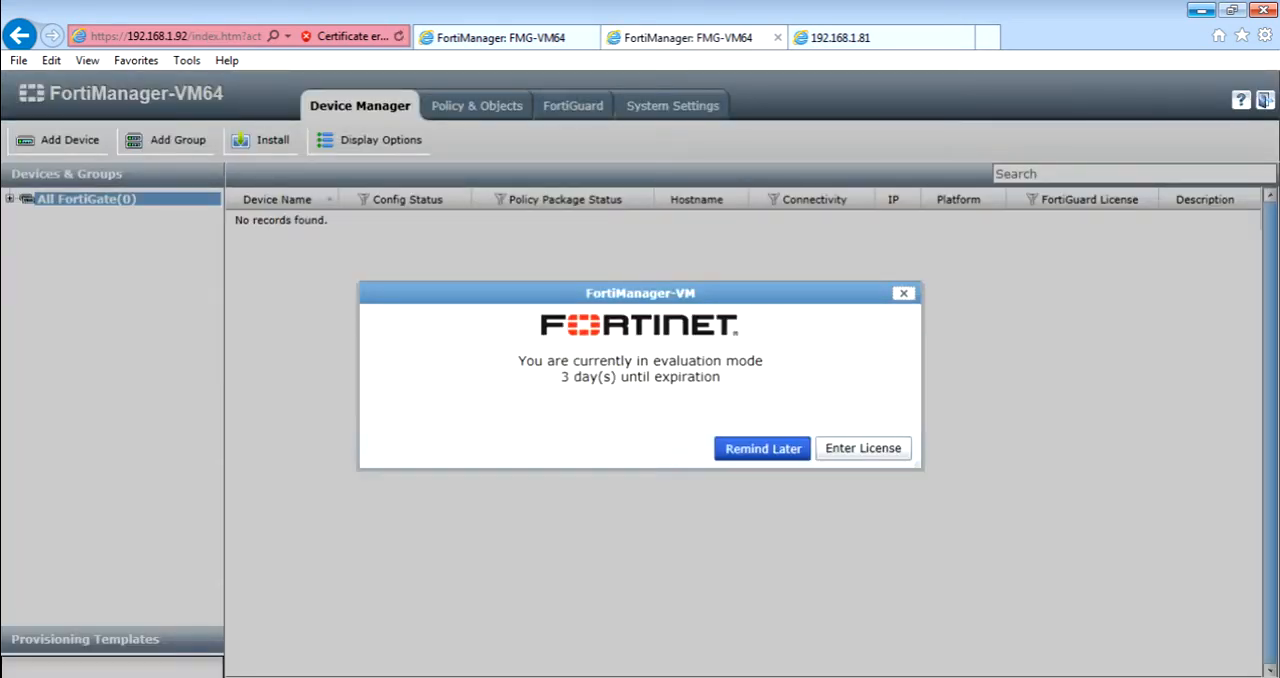
pyautogui.press('Return')
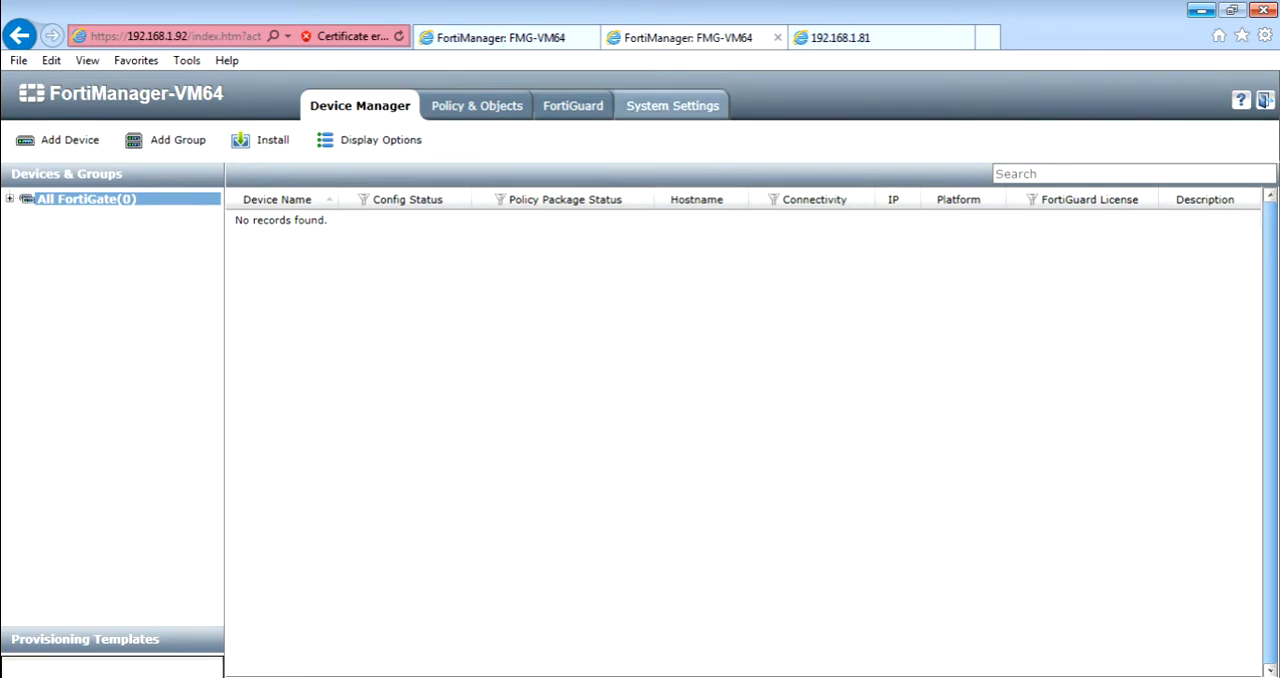
# Copy the serial number from the 192.168.1.92 unit's system dashboard into the master's peer serial number field.
pyautogui.click(672, 105)
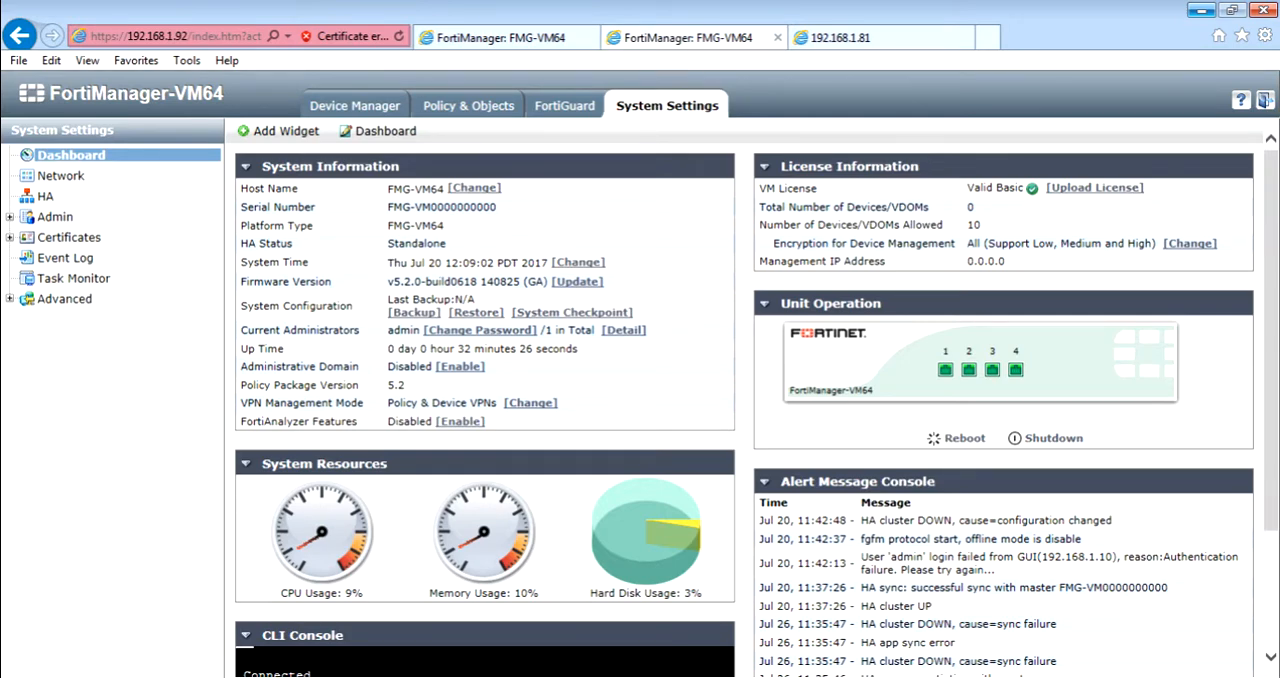
pyautogui.tripleClick(442, 207)
pyautogui.hotkey('ctrl', 'c')
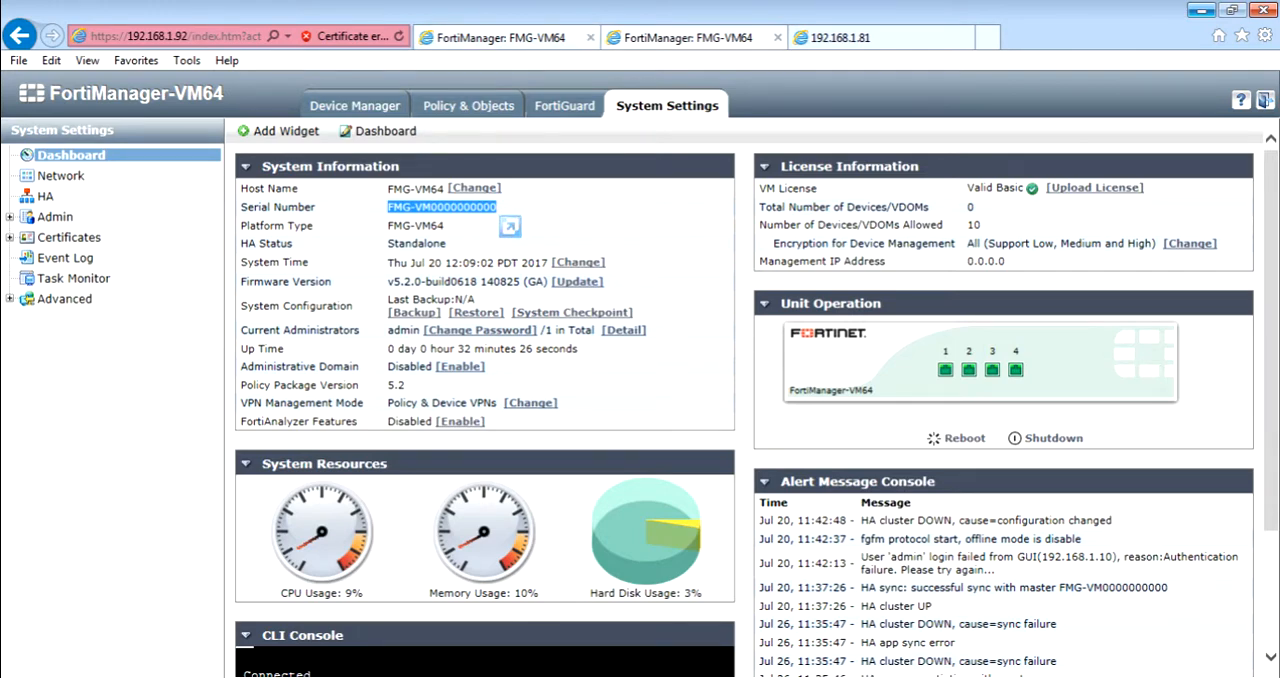
pyautogui.click(480, 38)
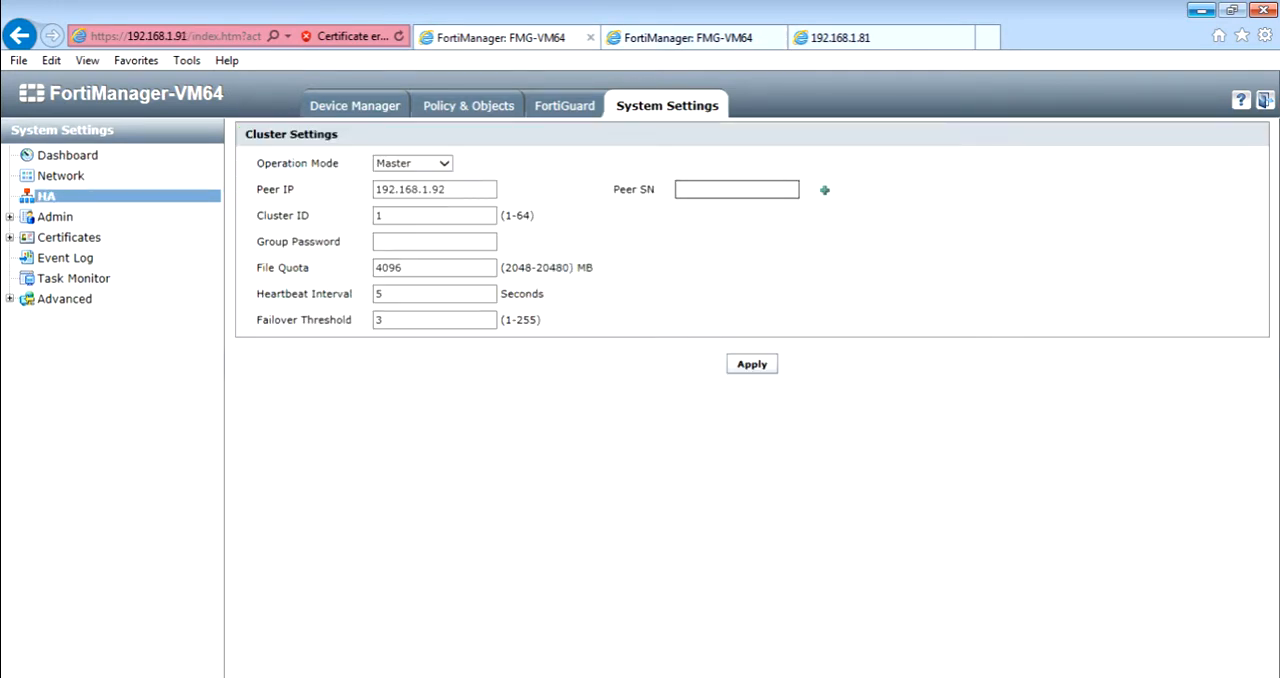
pyautogui.hotkey('ctrl', 'v')
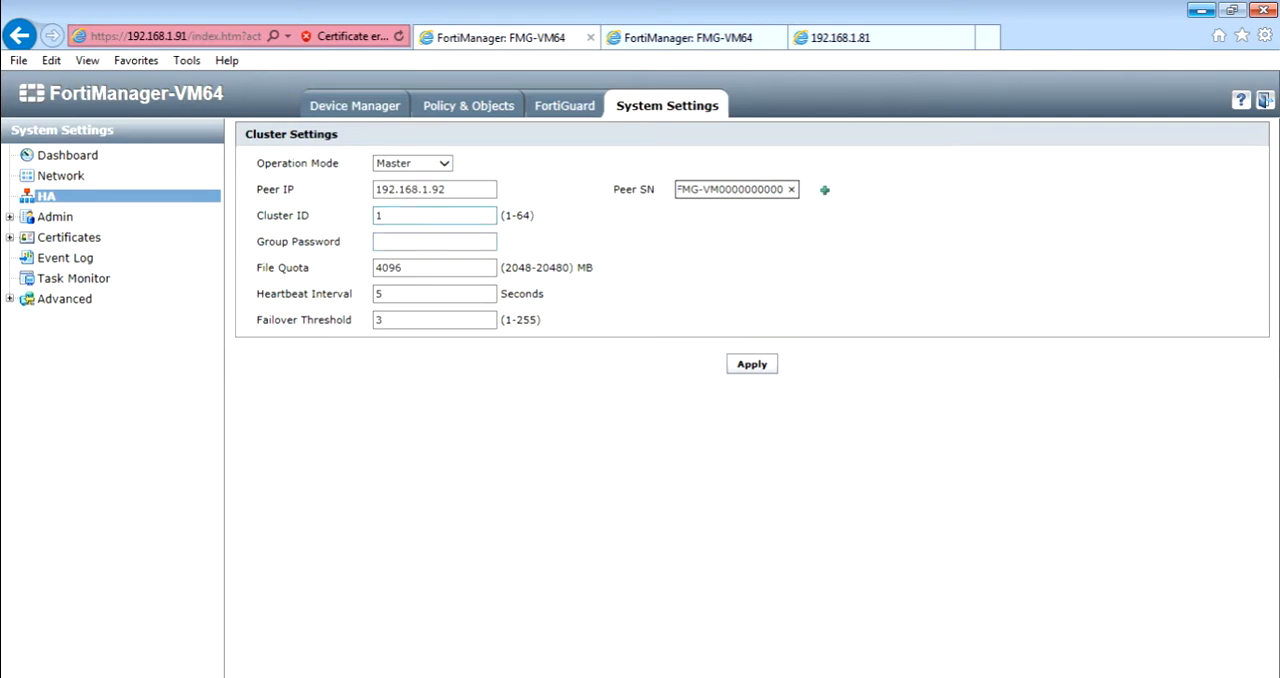
# Keep cluster ID 1 and apply the HA cluster settings on the master.
pyautogui.click(434, 216)
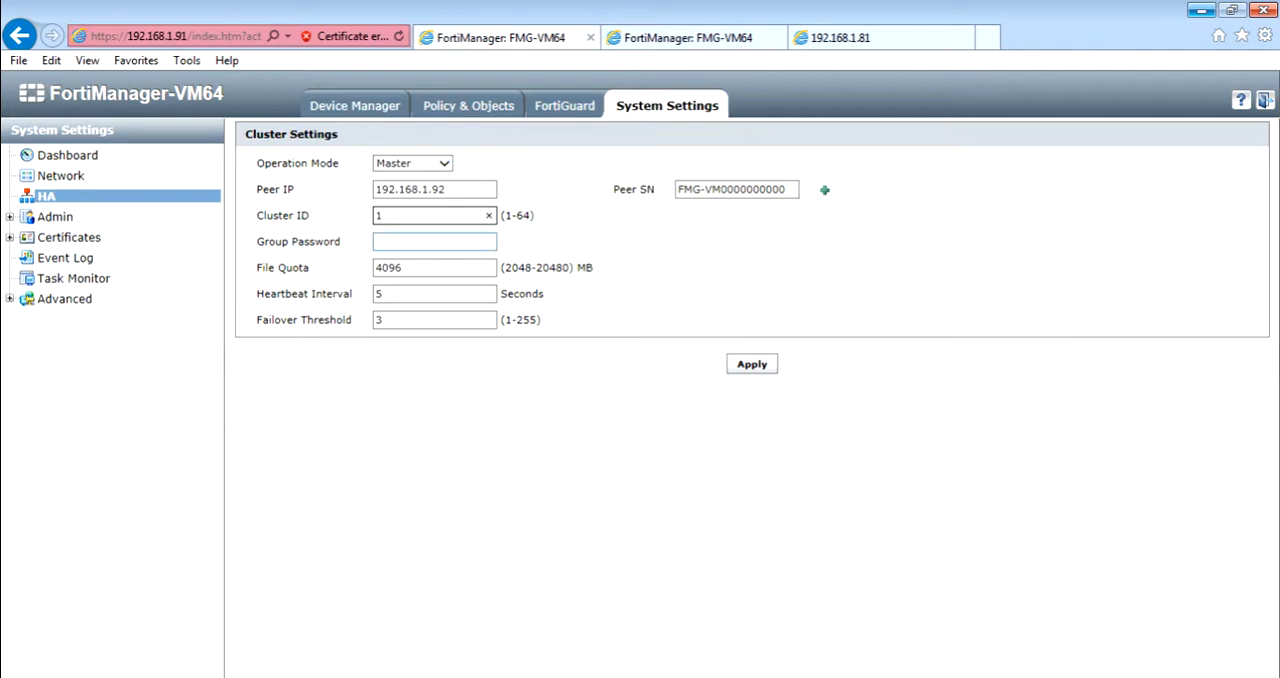
pyautogui.click(434, 242)
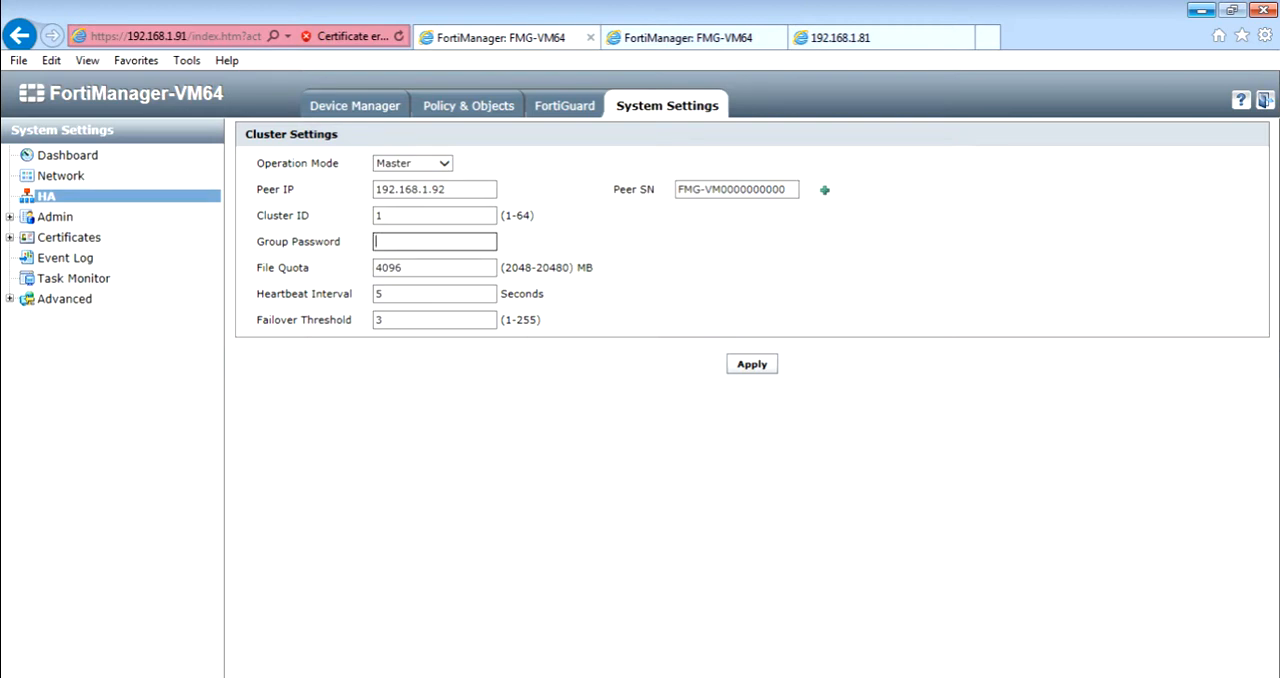
pyautogui.click(752, 364)
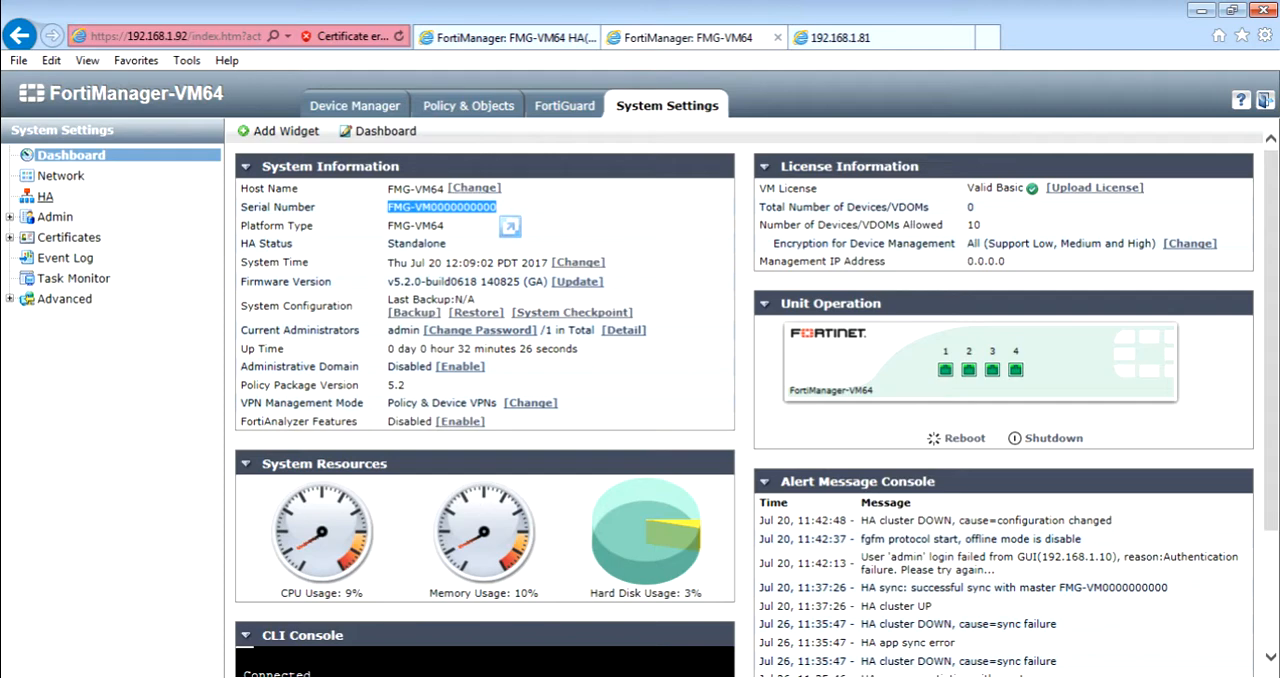
# Open the HA cluster settings of the 192.168.1.92 unit and set its operation mode to Slave.
pyautogui.click(45, 197)
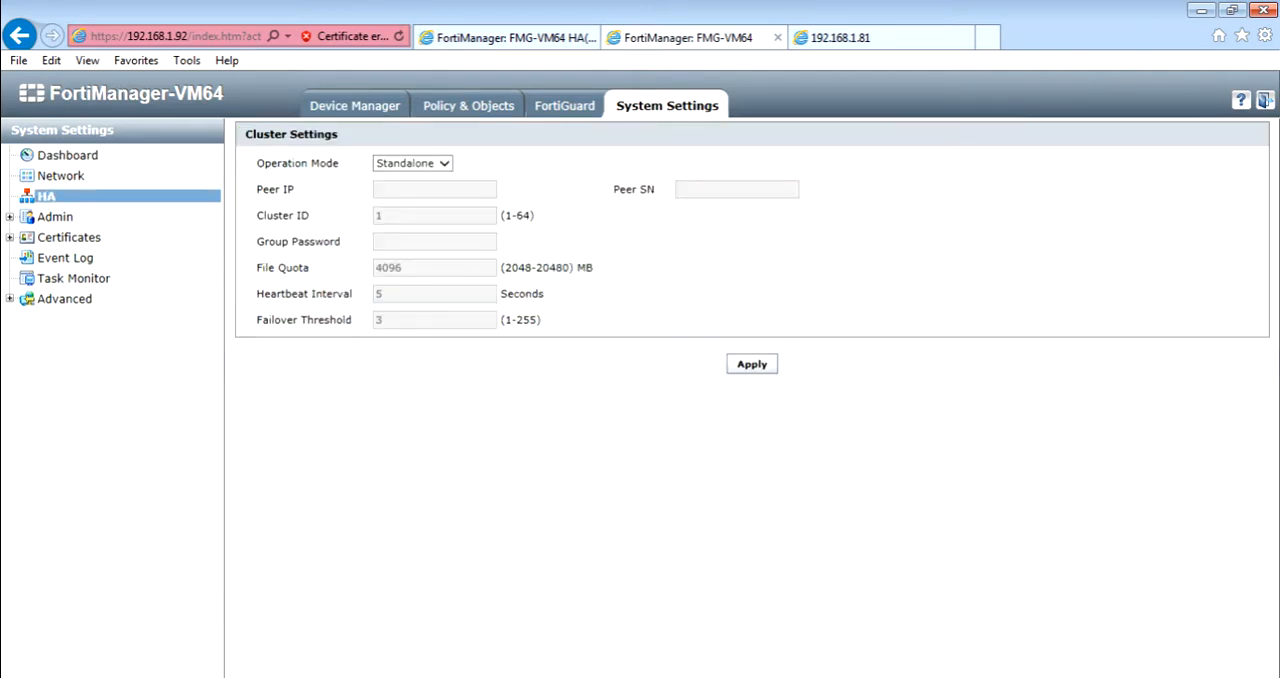
pyautogui.click(444, 163)
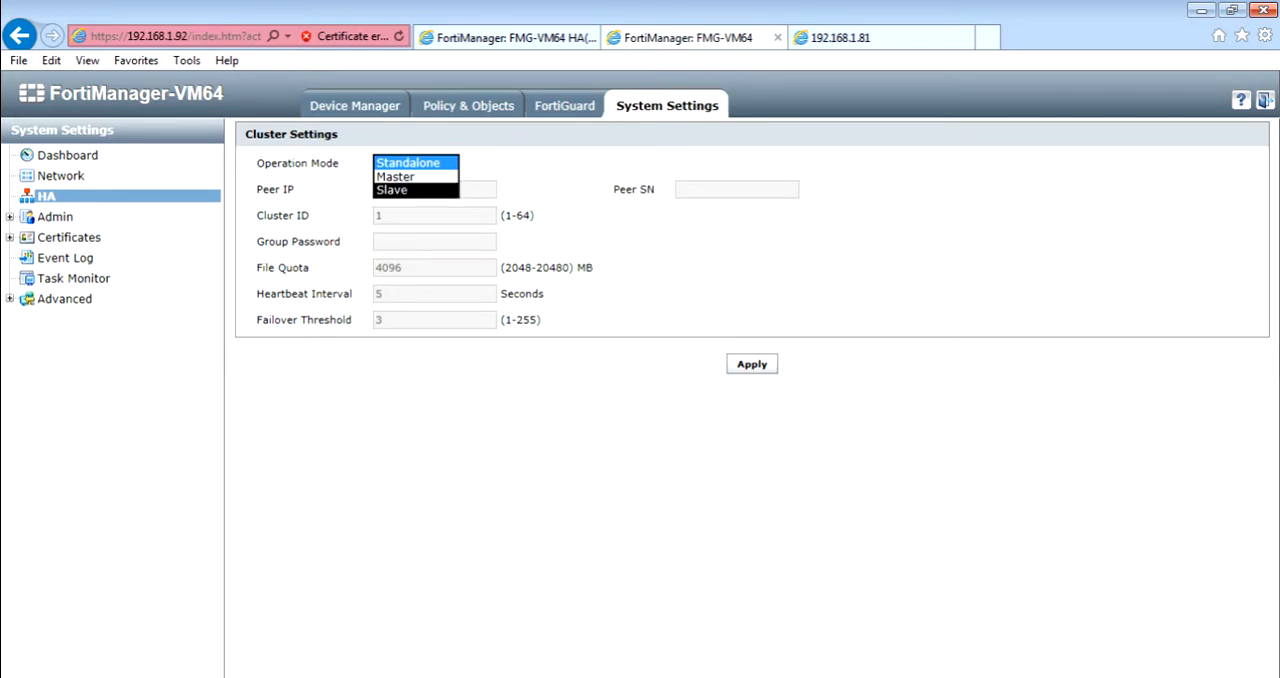
pyautogui.click(392, 190)
pyautogui.click(396, 190)
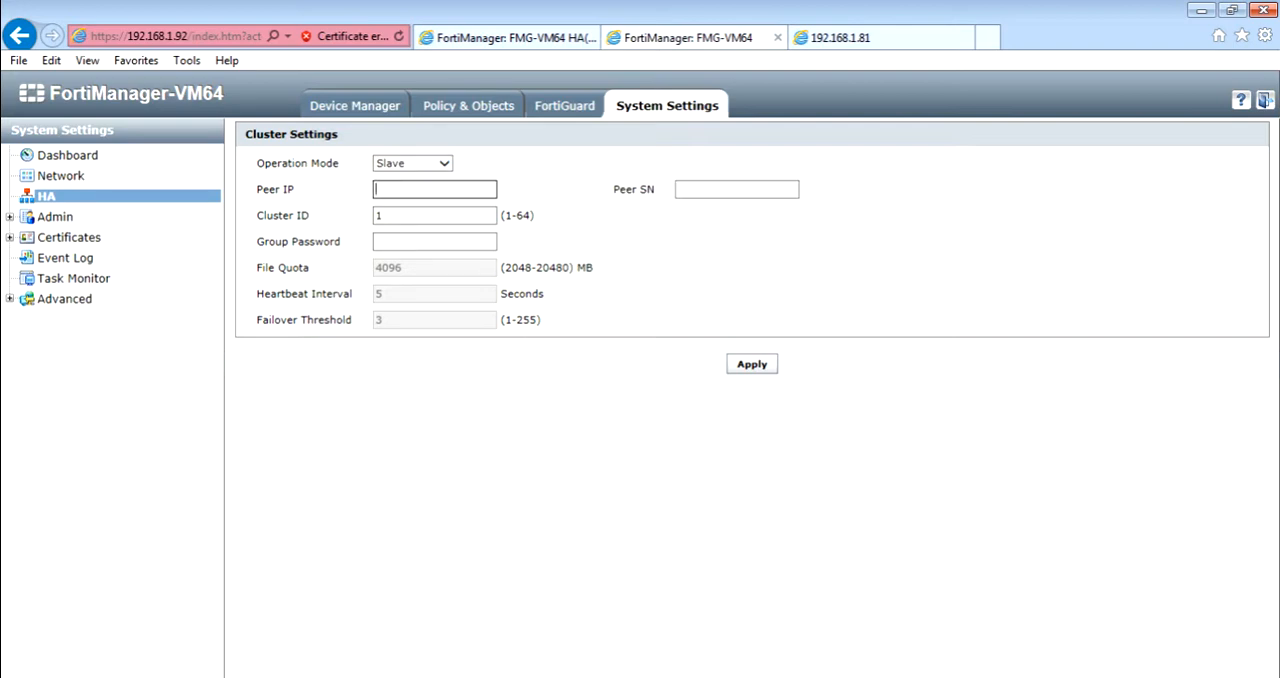
# Set the slave's peer IP to 192.168.1.91, paste the peer serial number, and apply the cluster settings.
pyautogui.write('192.168.1.91')
pyautogui.click(737, 189)
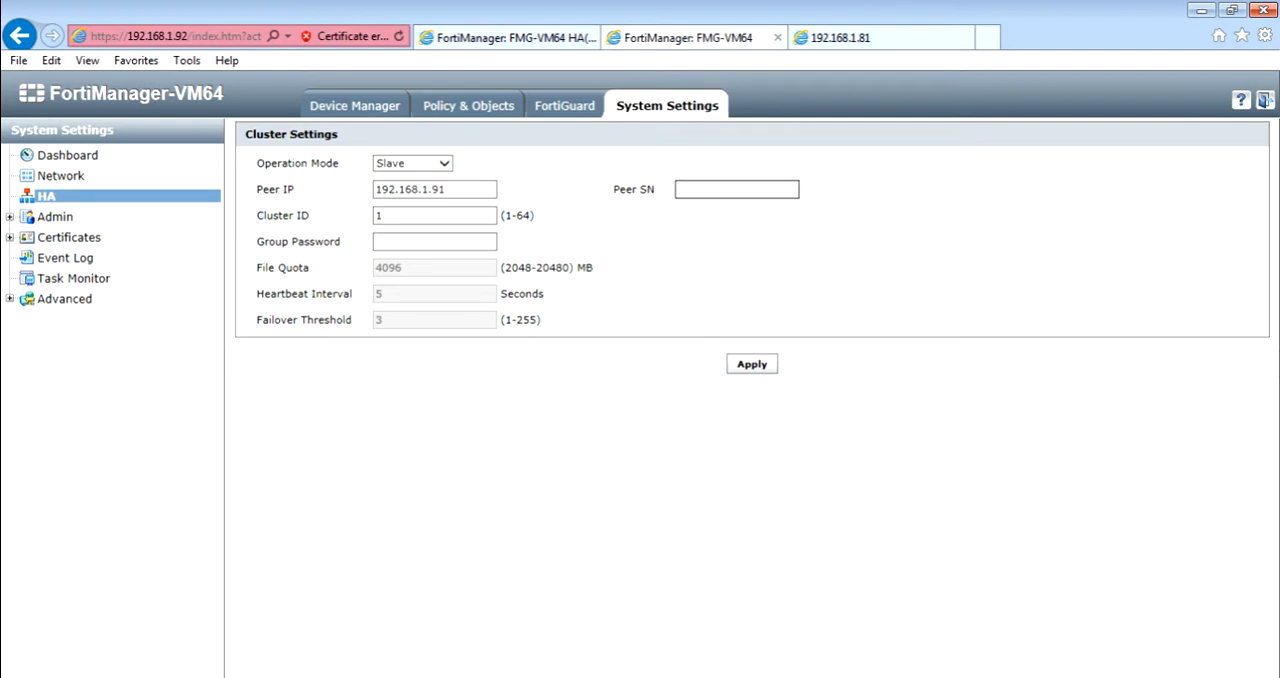
pyautogui.hotkey('ctrl', 'v')
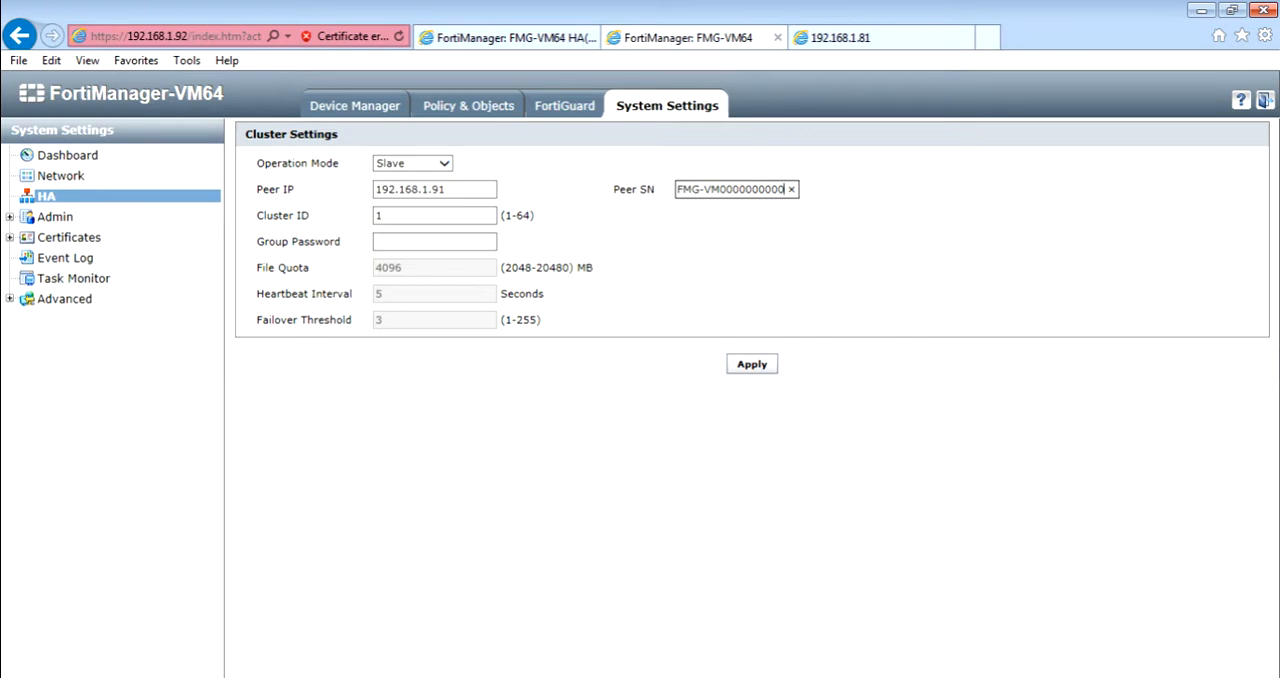
pyautogui.click(752, 364)
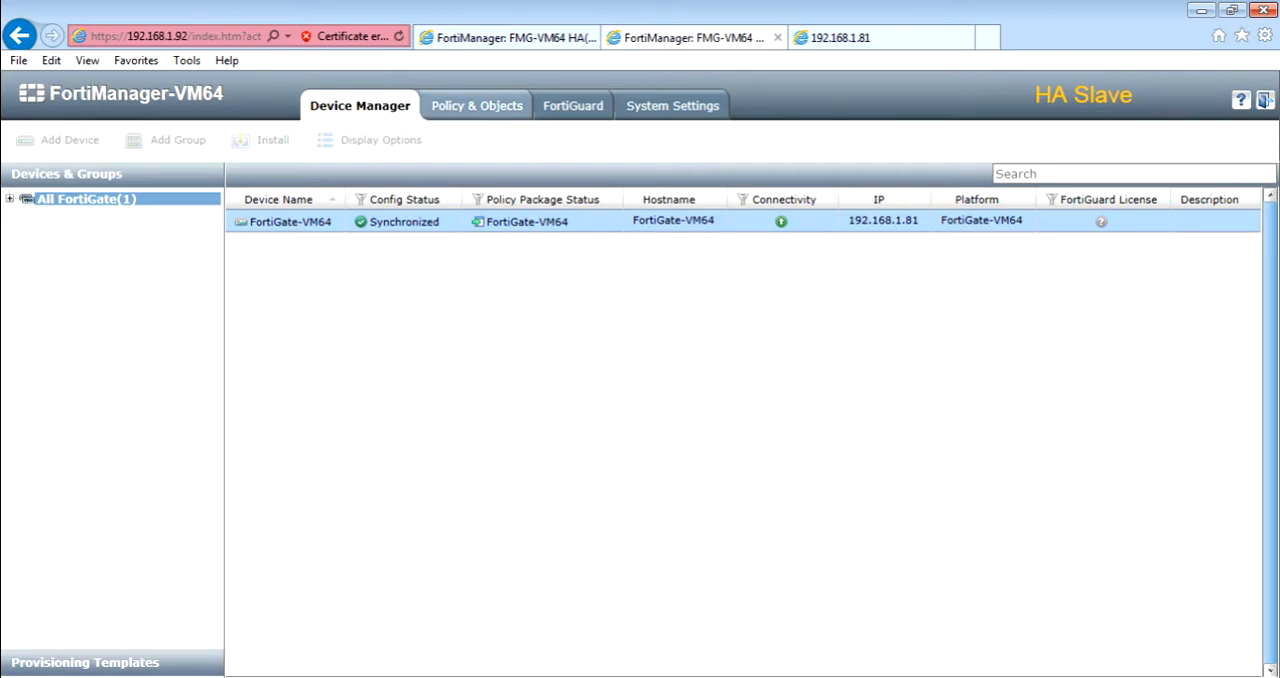
# Examine the FortiGate-VM64 policy package on the HA slave.
pyautogui.click(476, 105)
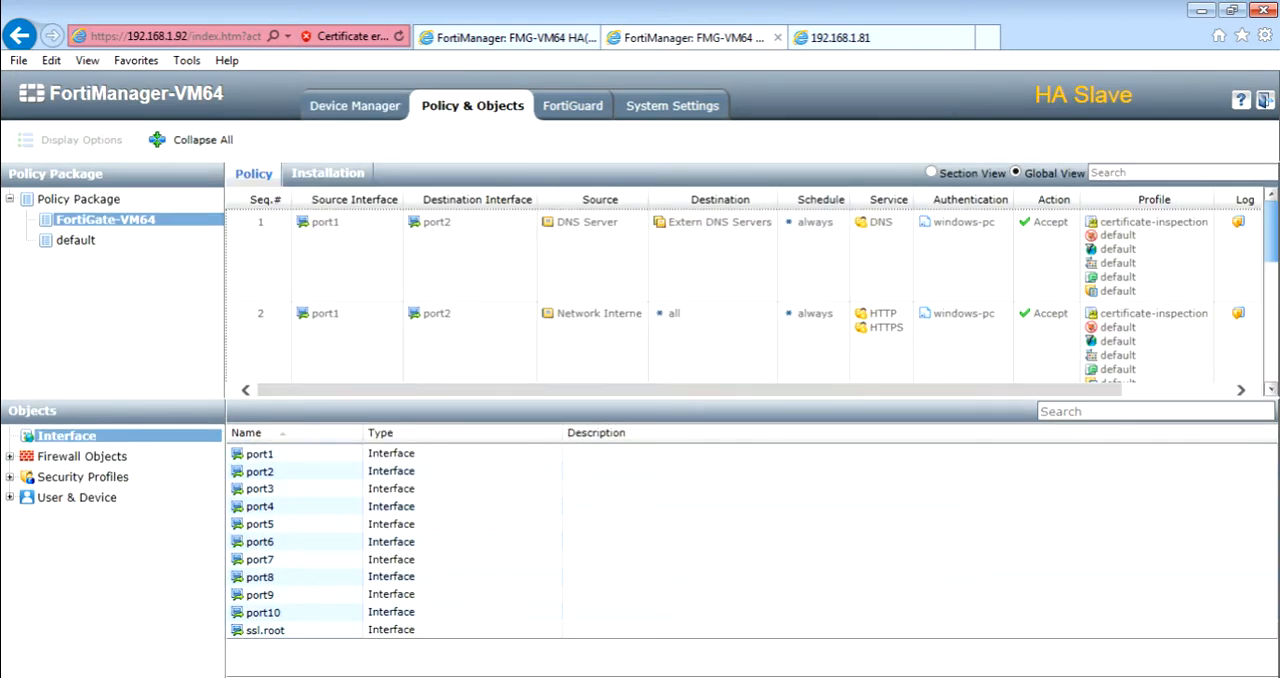
pyautogui.moveTo(600, 314)
# On the master at 192.168.1.91, change the destination address of policy 1 in the FortiGate-VM64 package to all.
pyautogui.click(505, 37)
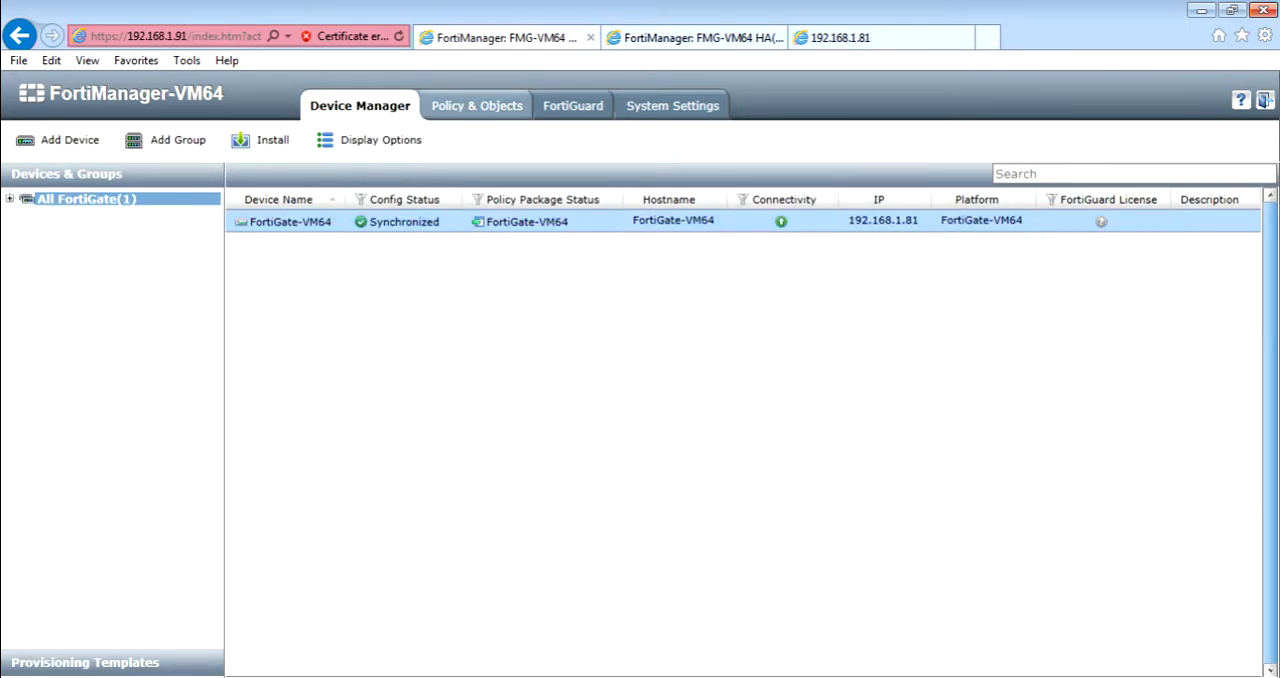
pyautogui.click(477, 106)
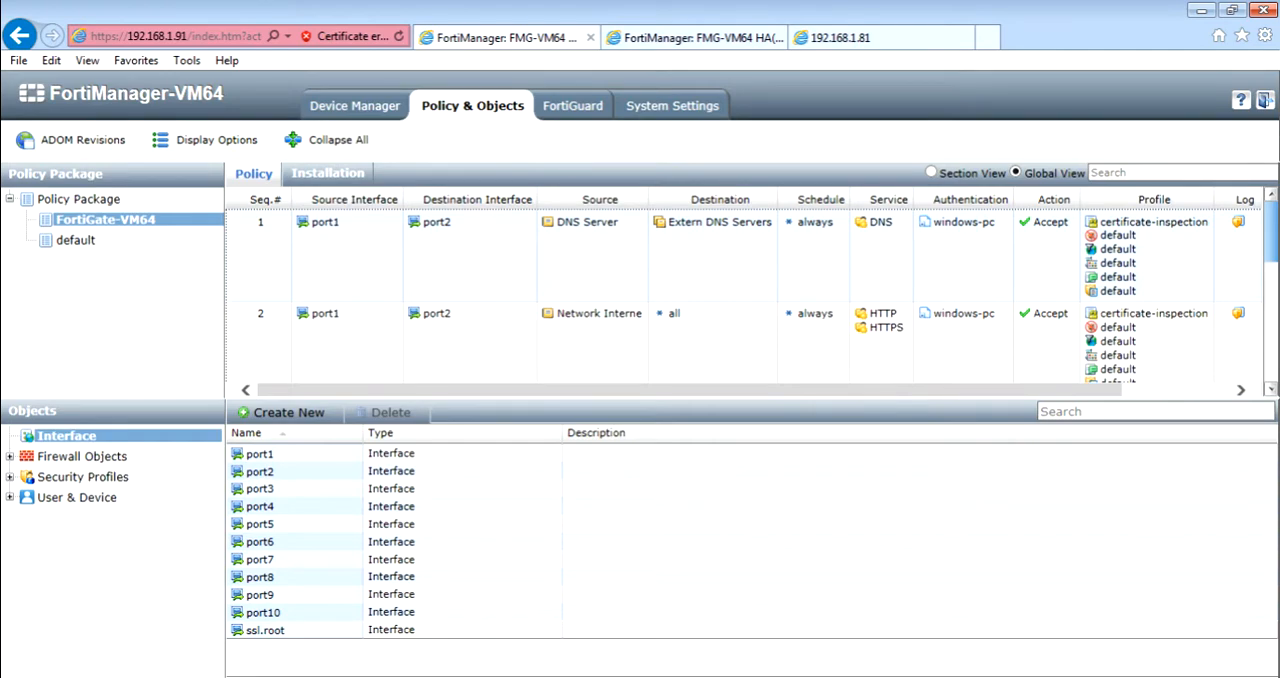
pyautogui.rightClick(268, 244)
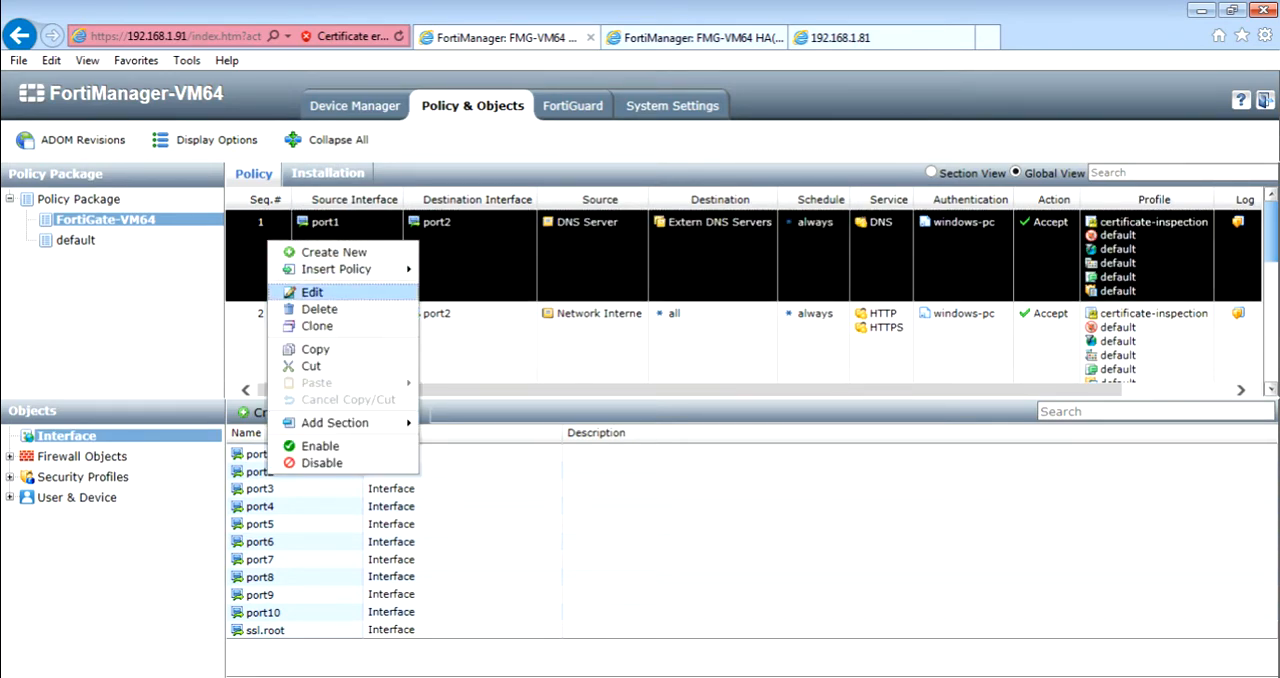
pyautogui.click(312, 292)
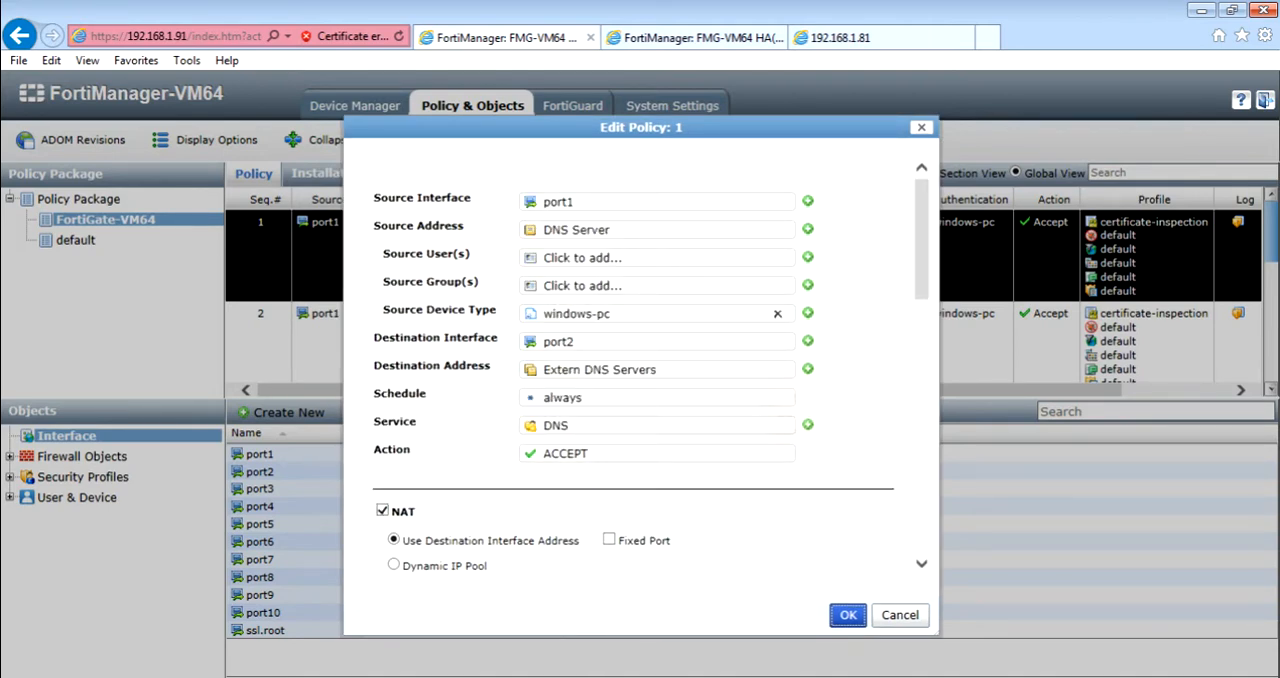
pyautogui.click(808, 369)
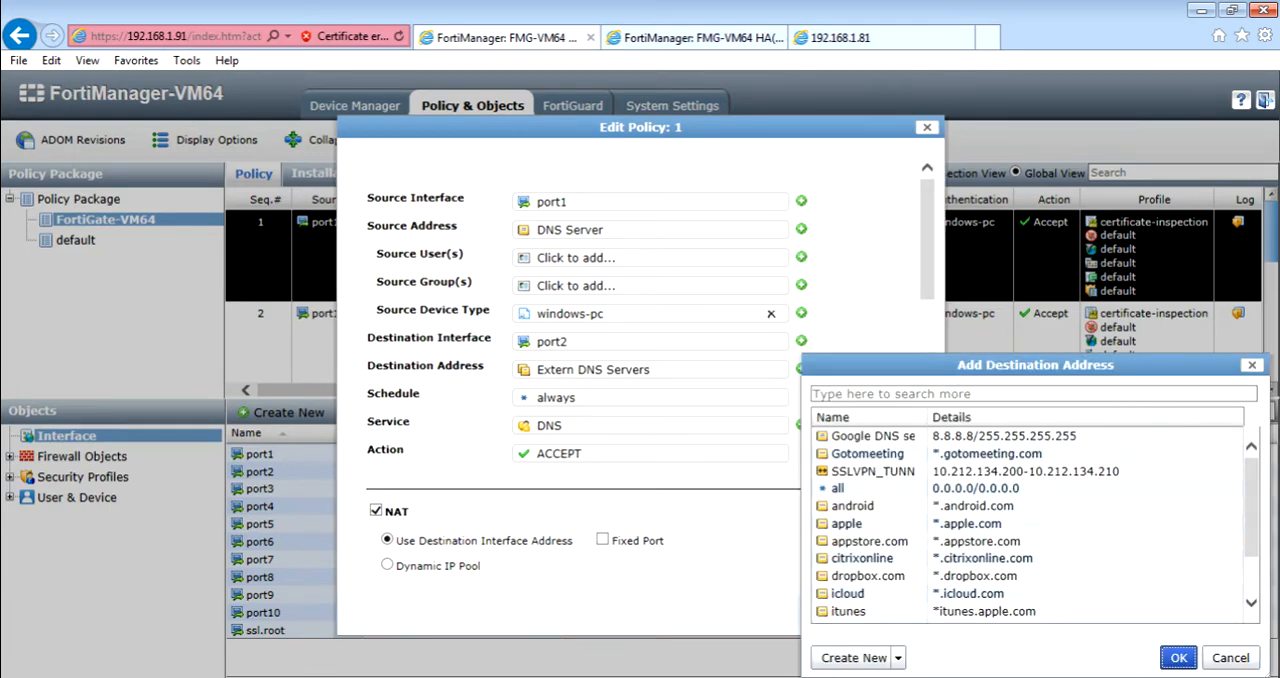
pyautogui.click(840, 488)
pyautogui.click(1179, 658)
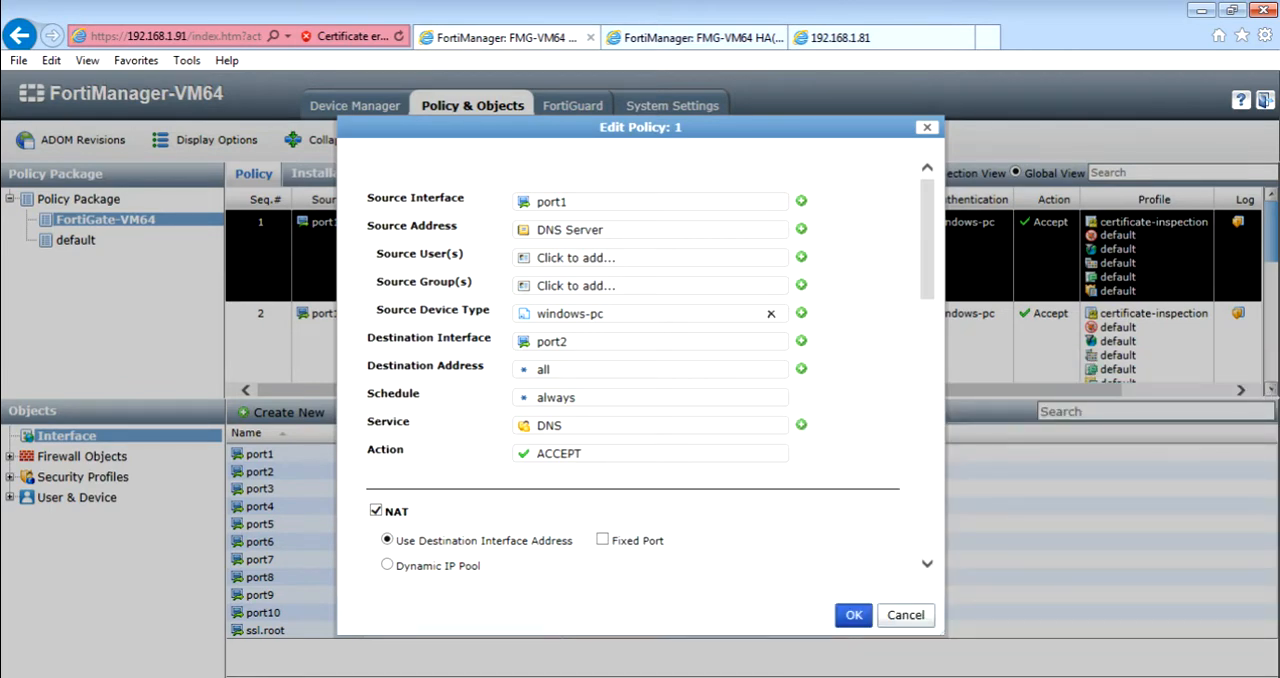
pyautogui.click(853, 615)
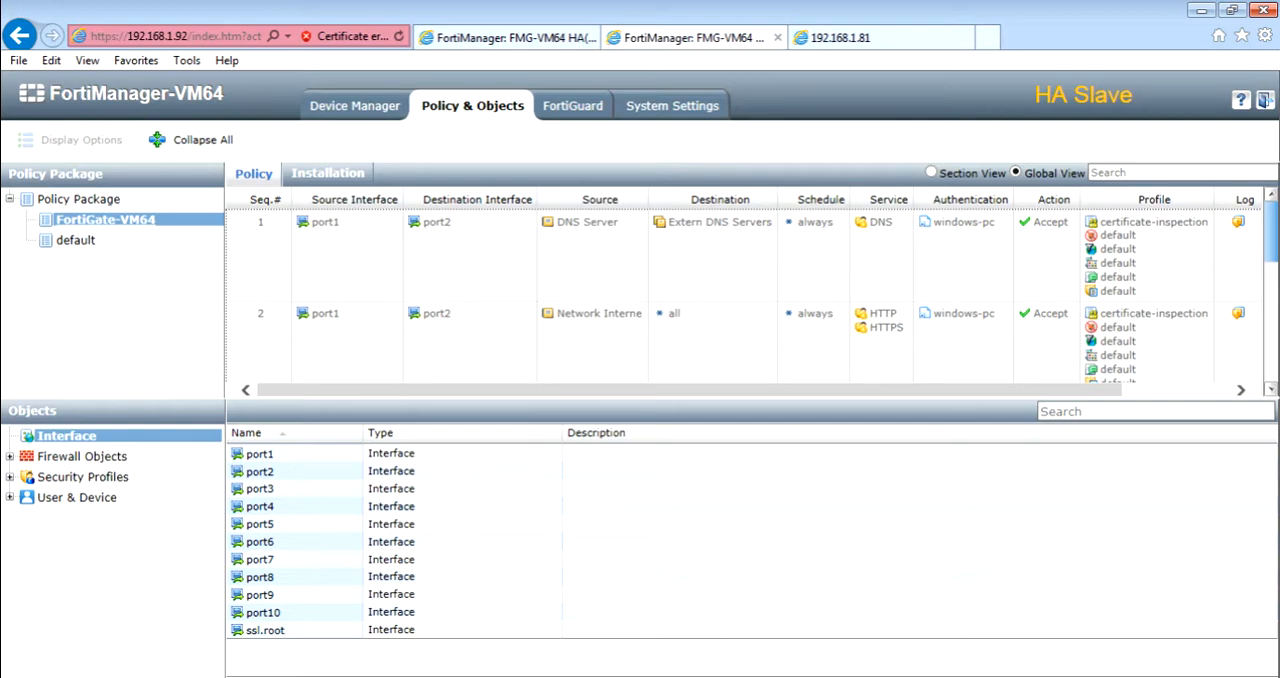
# Check the FortiGate-VM64 policies on the slave for the change, and view the HA status on the master's system dashboard.
pyautogui.click(105, 220)
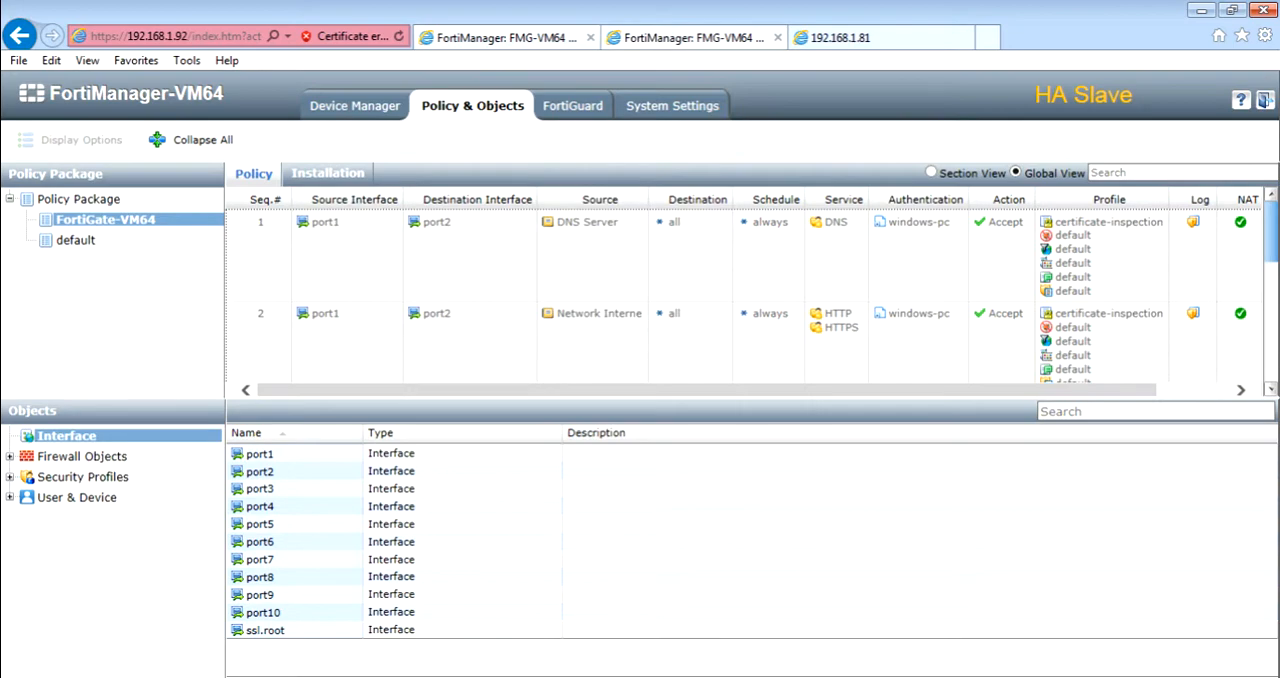
pyautogui.click(507, 38)
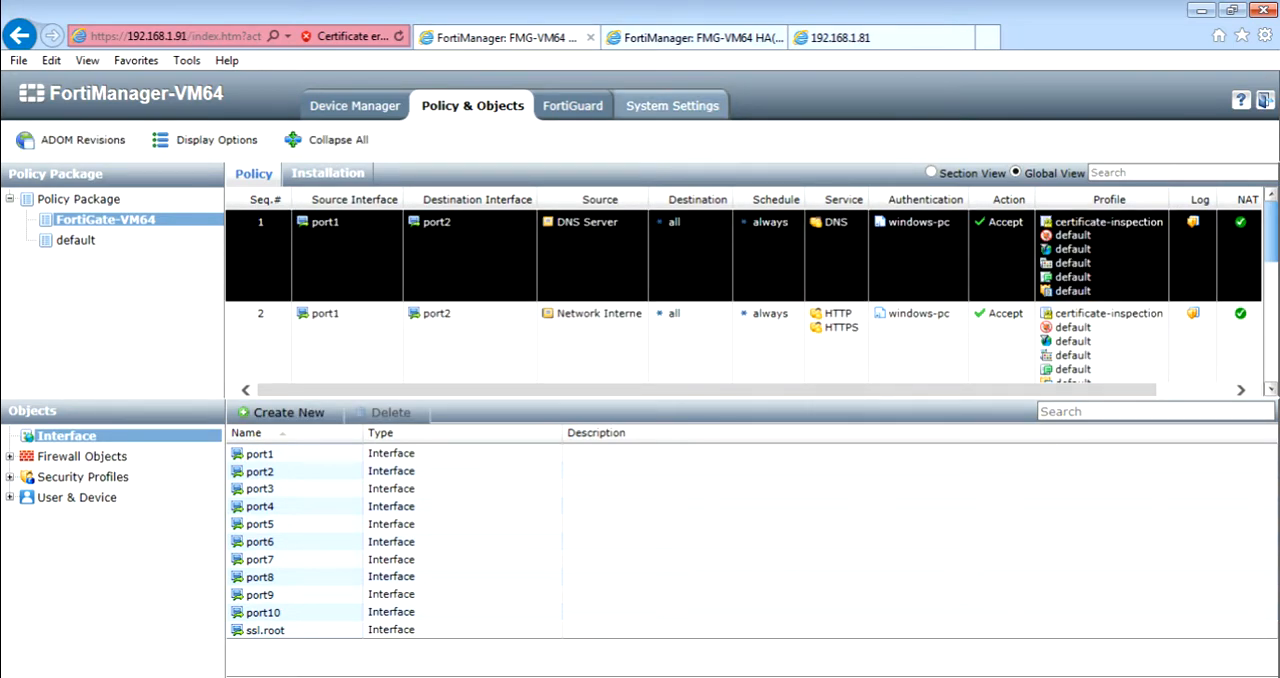
pyautogui.click(672, 105)
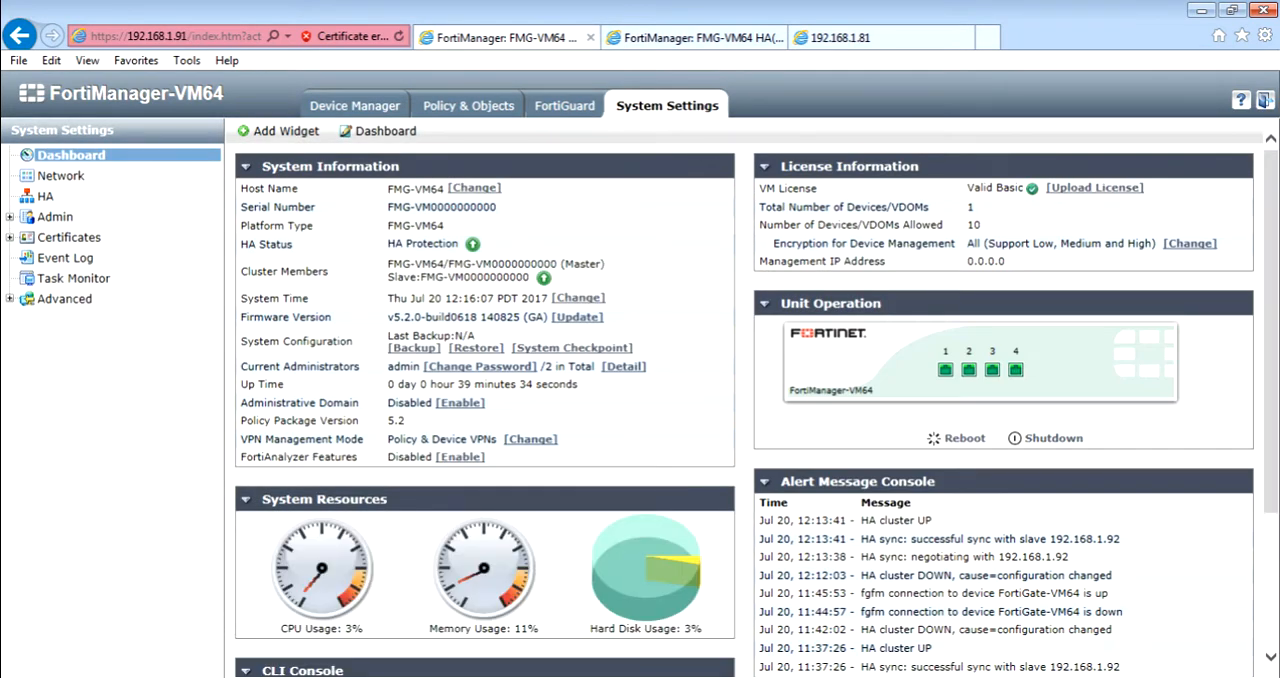
# Check the master's HA cluster status, looking at the slave member's entry.
pyautogui.click(45, 196)
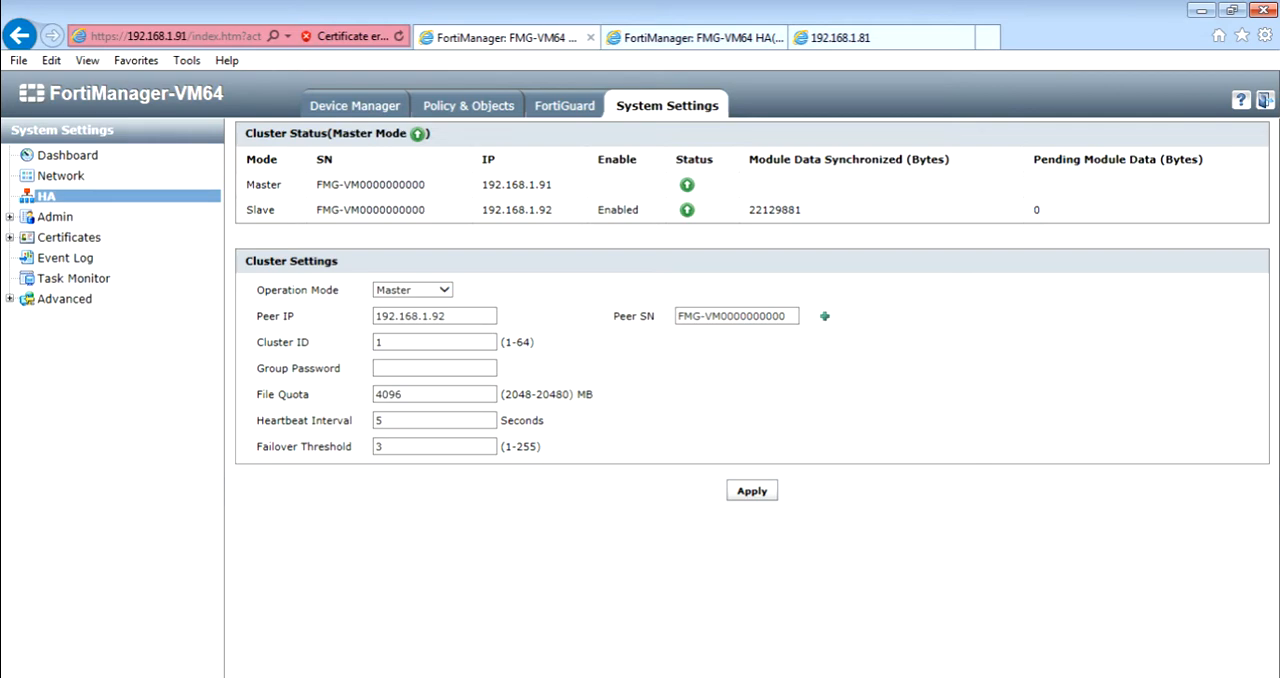
pyautogui.moveTo(246, 184); pyautogui.dragTo(275, 210)
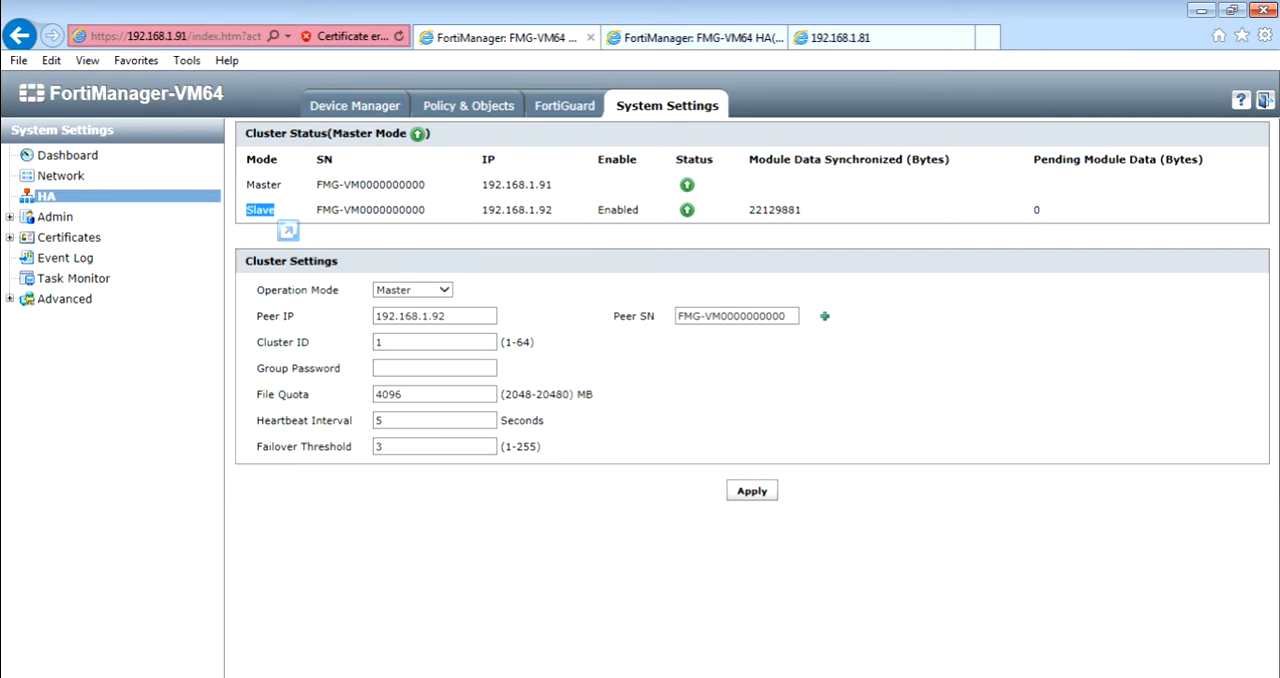
pyautogui.click(264, 211)
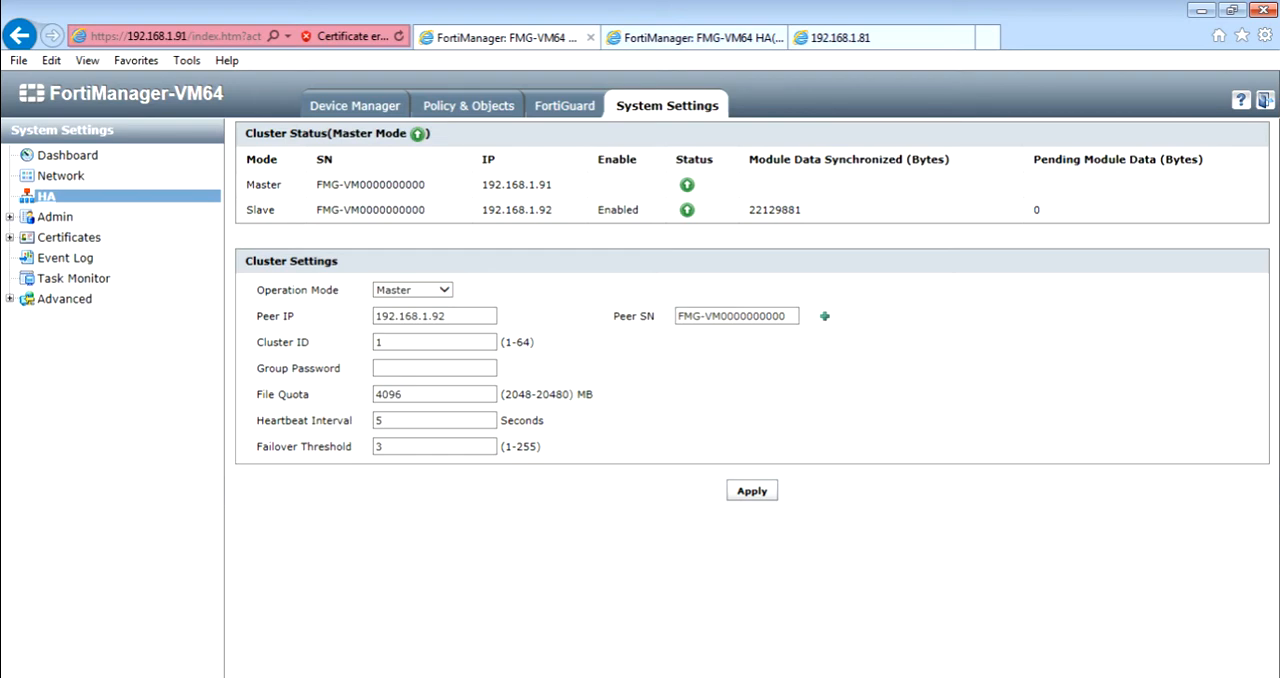
# Query the master's HA configuration by running "get system ha" in the dashboard's CLI console.
pyautogui.click(68, 156)
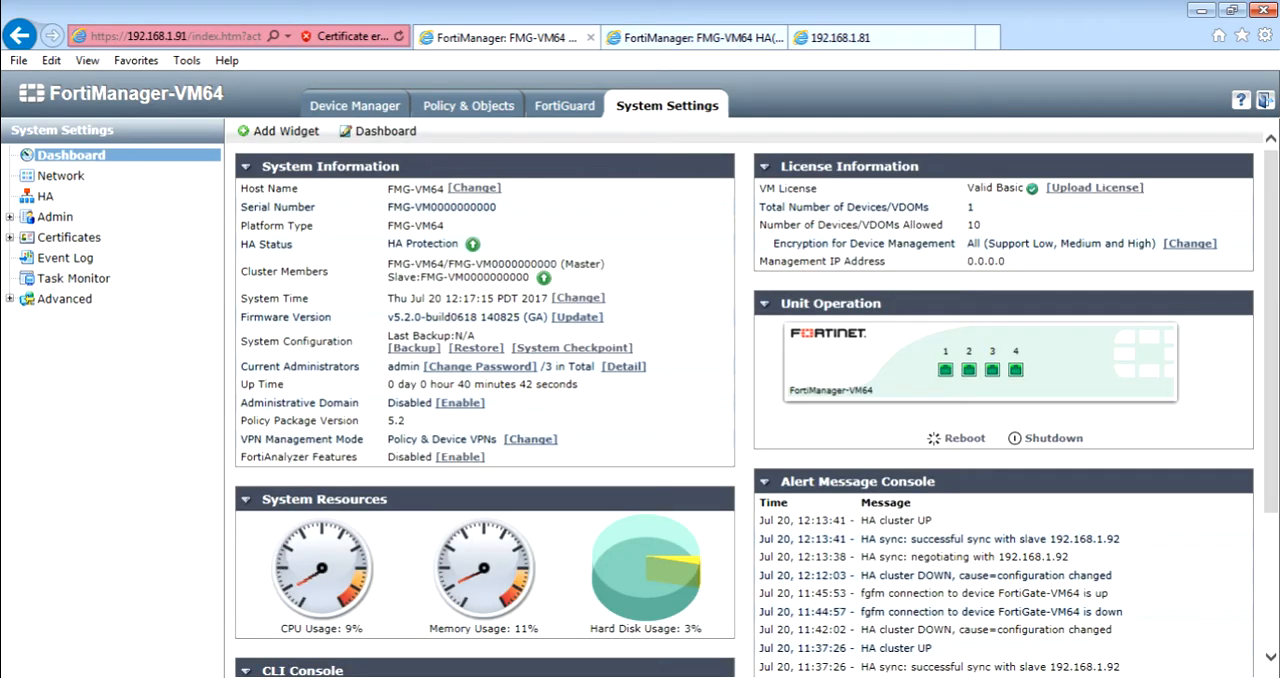
pyautogui.moveTo(1271, 332); pyautogui.dragTo(1271, 444)
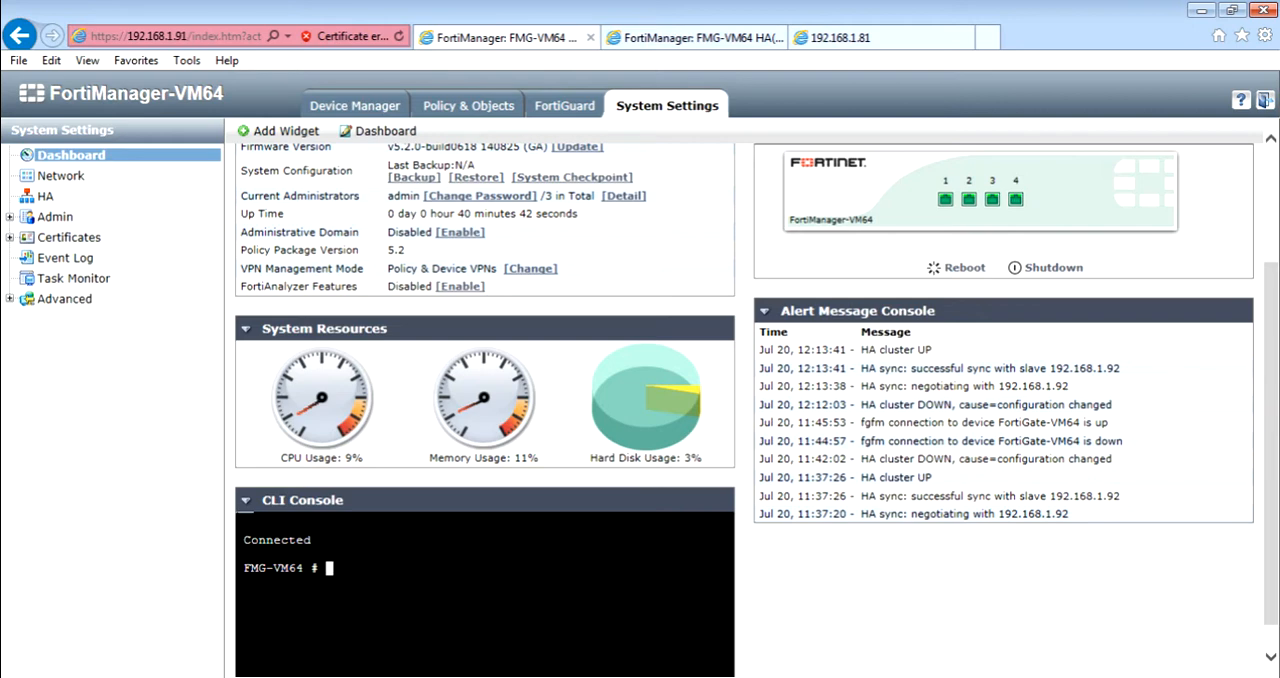
pyautogui.write('get system ha')
pyautogui.press('Return')
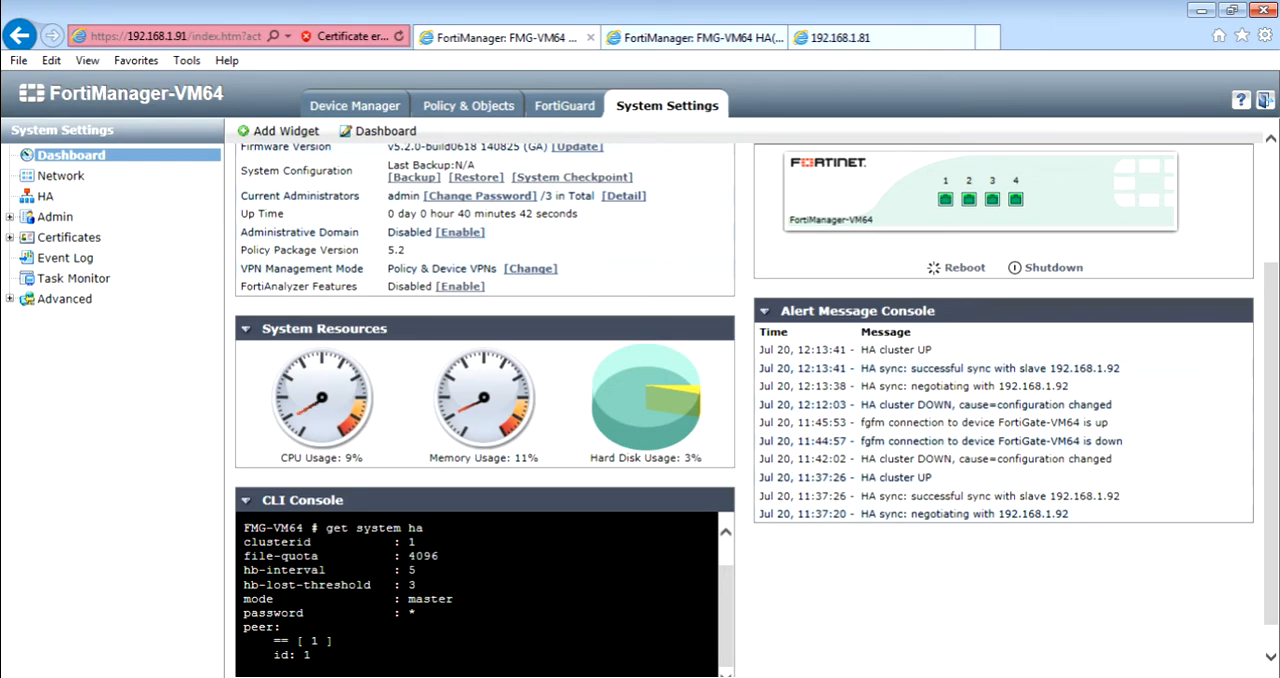